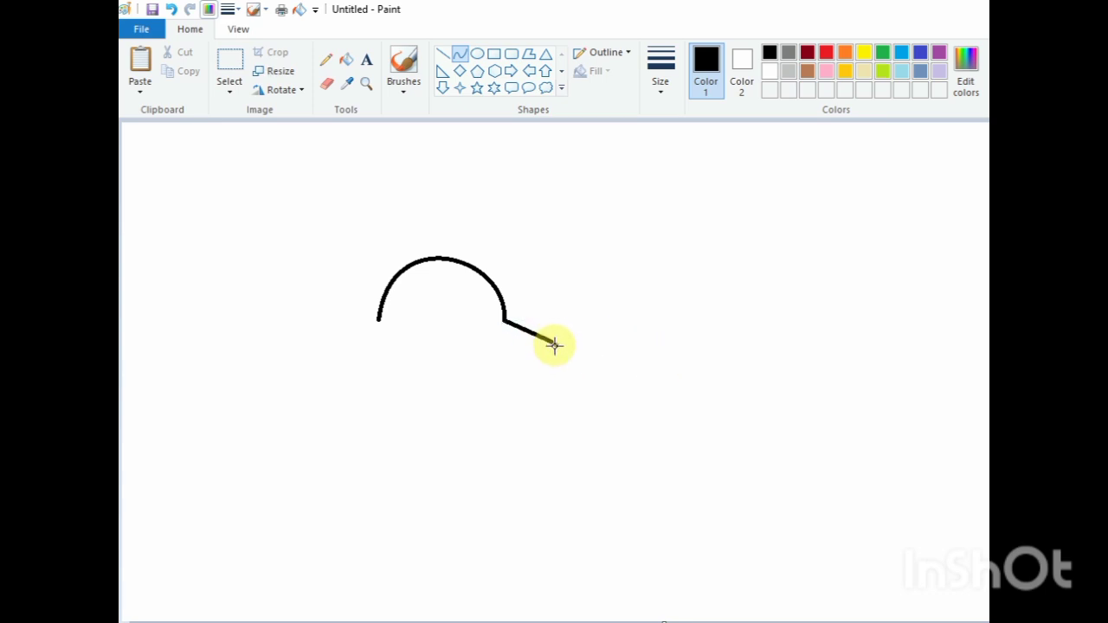
- Draw the cap brim's wavy lower edge from its tip and a short slanted edge back up toward the crown
drag(556, 346, 462, 360)
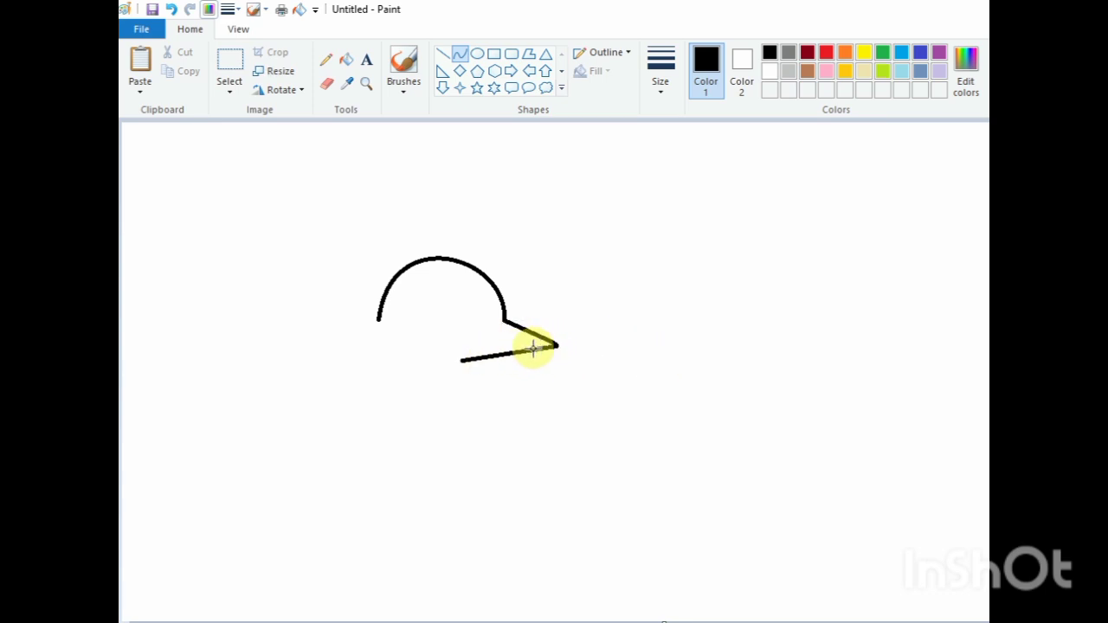
drag(528, 344, 494, 371)
click(653, 219)
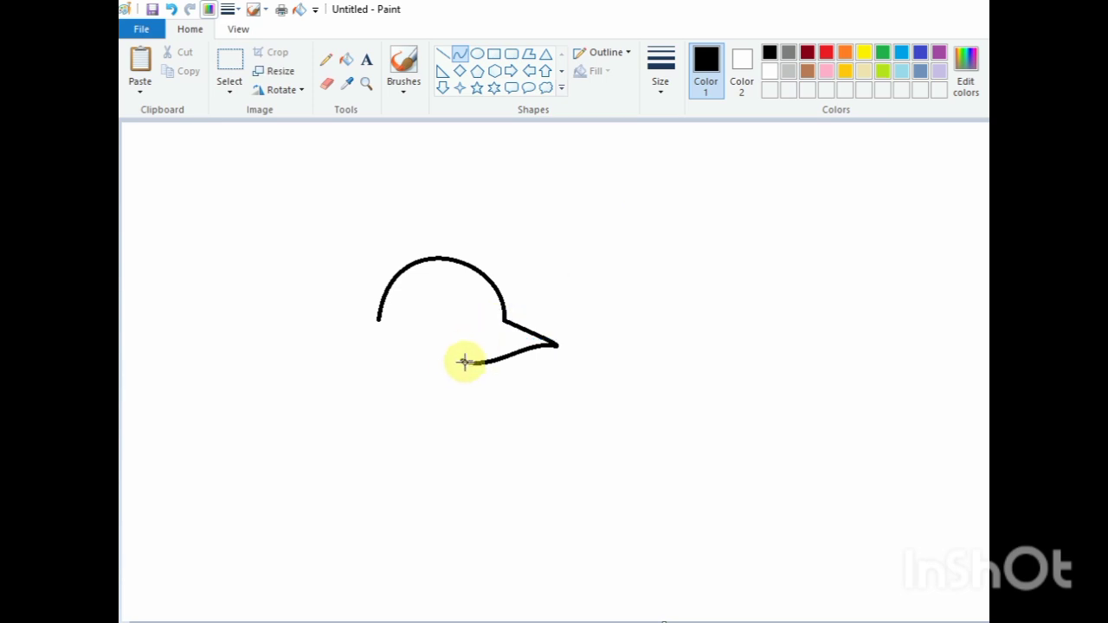
drag(464, 362, 423, 334)
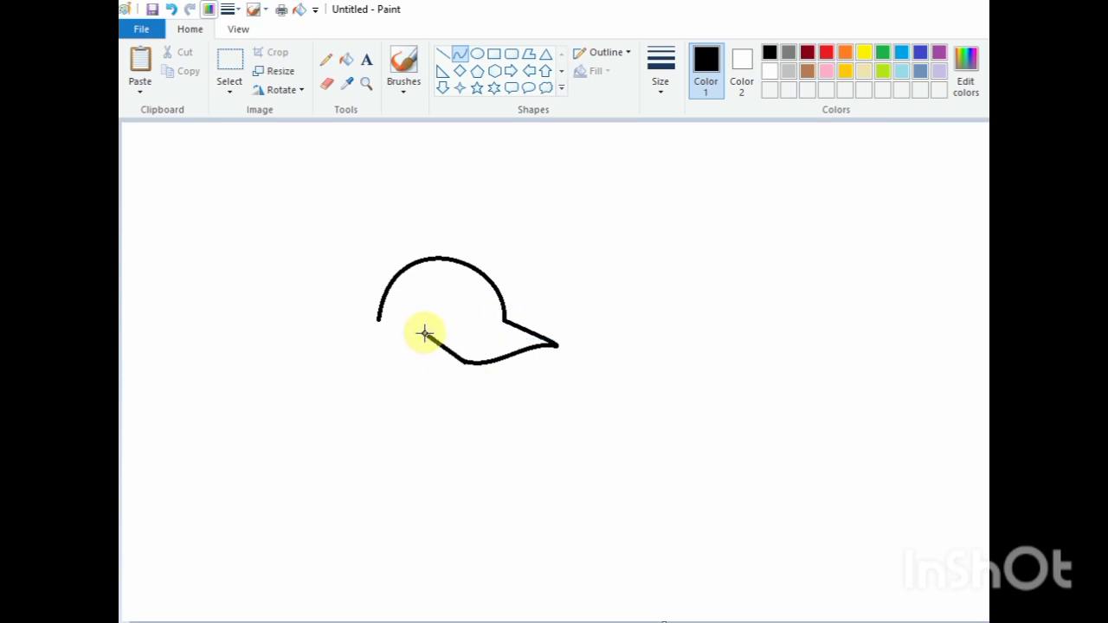
click(424, 333)
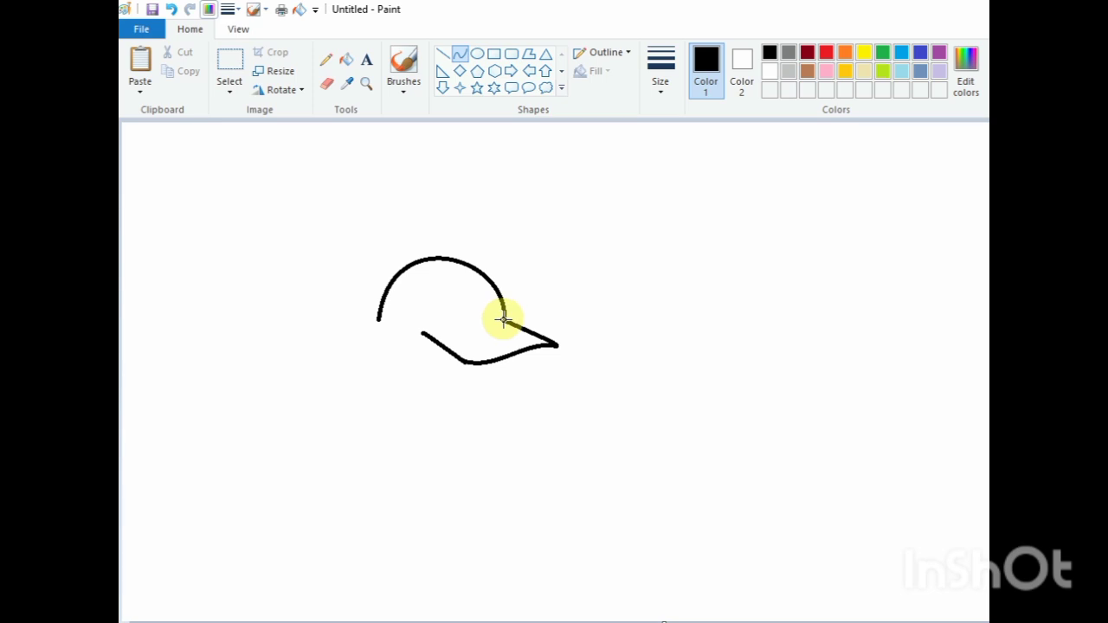
- Draw a downward-bowed curve closing the base of the cap's crown and a short curved strap beneath its back
drag(503, 320, 381, 320)
mouse_move(475, 321)
mouse_down()
mouse_move(488, 328)
mouse_move(424, 340)
mouse_move(373, 324)
mouse_move(410, 337)
mouse_up()
click(702, 277)
click(554, 251)
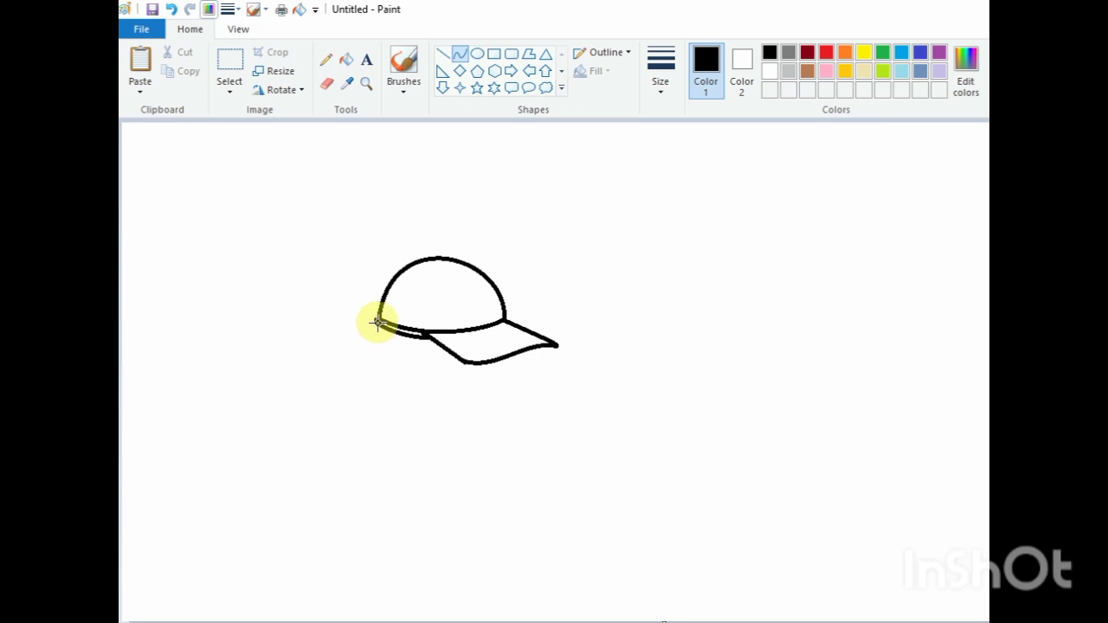
- Draw a curve for the back of the hair down from the cap and a small curved underside at the brim's tip
mouse_move(377, 323)
mouse_down()
mouse_move(338, 422)
mouse_move(378, 346)
mouse_move(357, 409)
mouse_move(360, 397)
mouse_up()
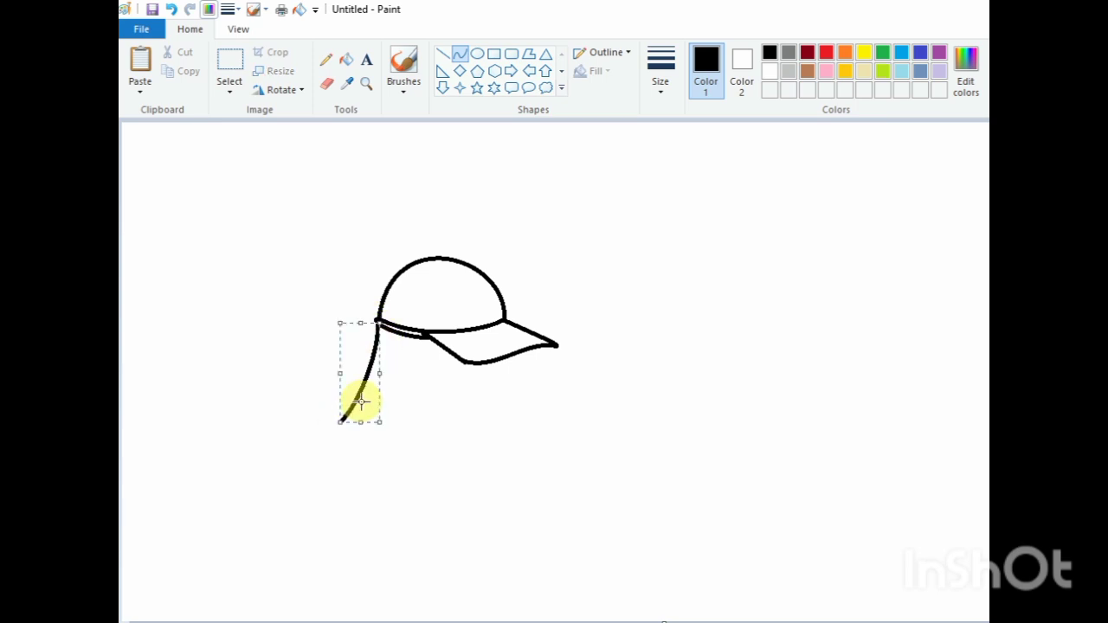
click(415, 416)
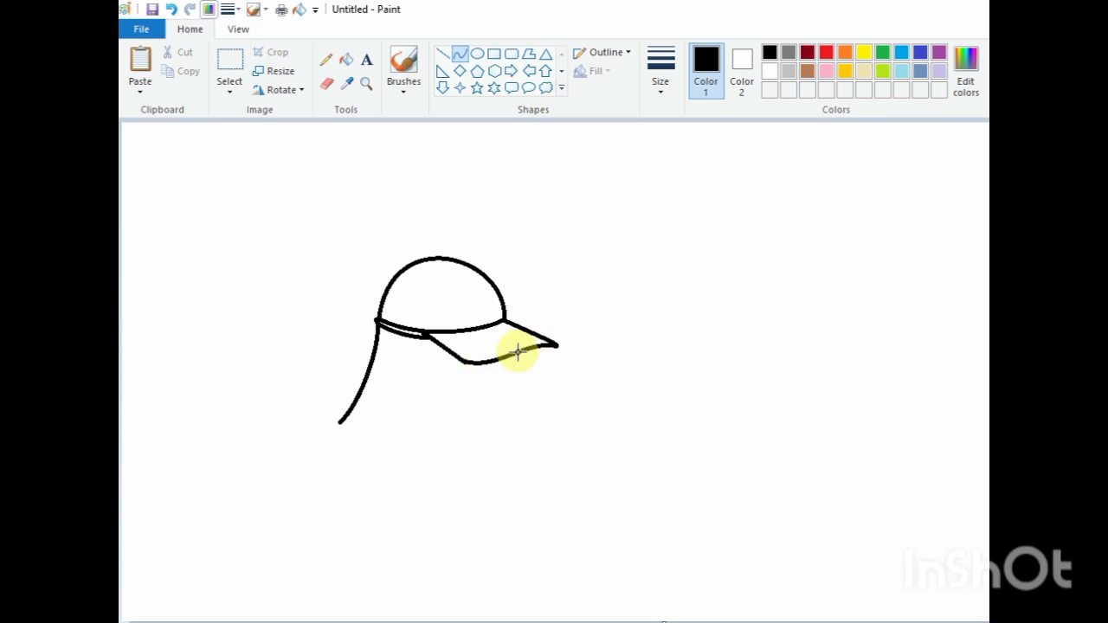
mouse_move(517, 352)
mouse_down()
mouse_move(553, 346)
mouse_move(537, 360)
mouse_move(551, 361)
mouse_up()
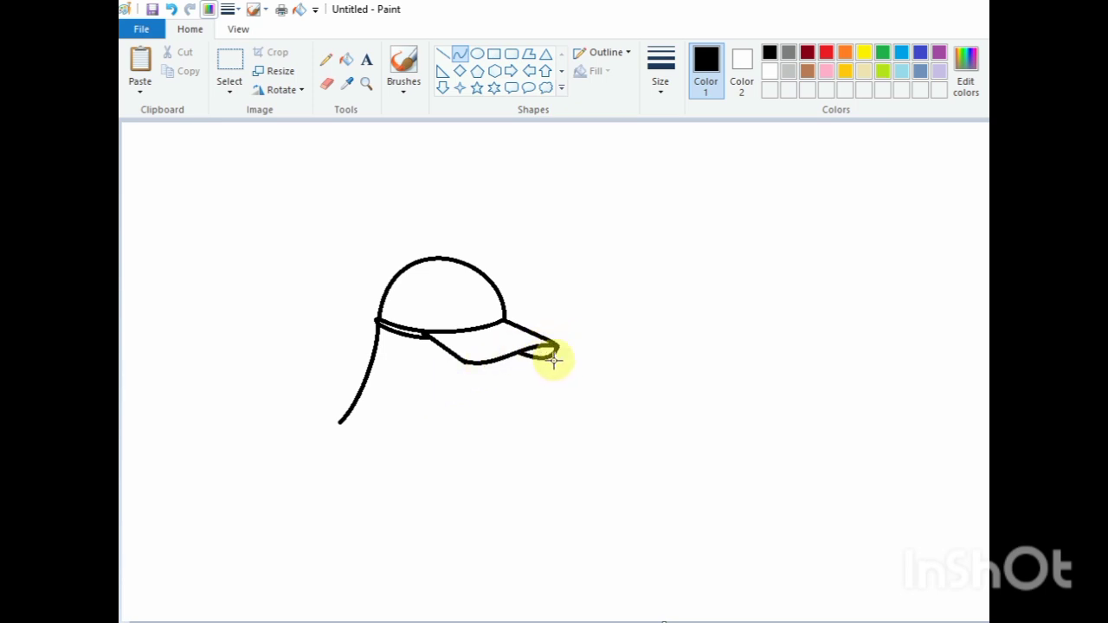
click(978, 622)
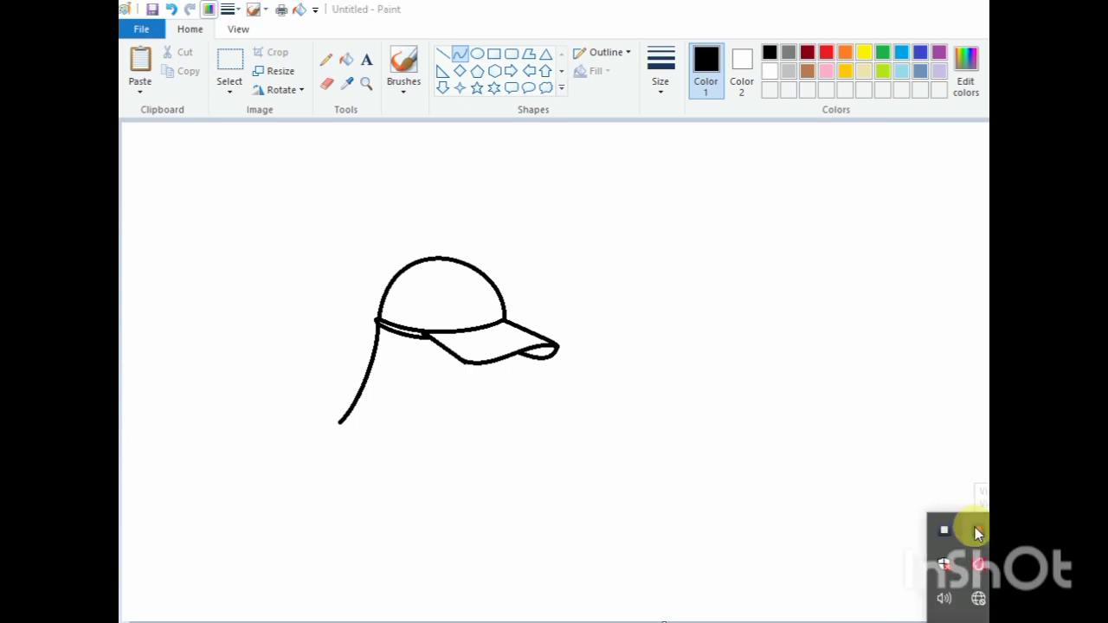
click(749, 421)
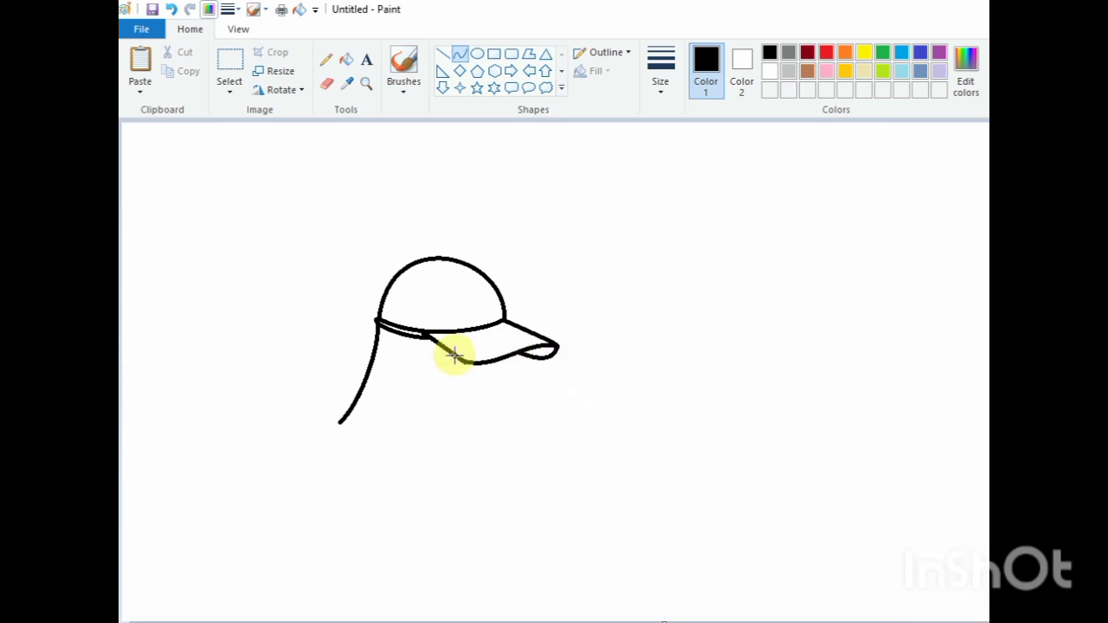
- Draw the front hairline as a short slanted line from the brim and a long S-shaped curve down the neck
drag(454, 357, 422, 372)
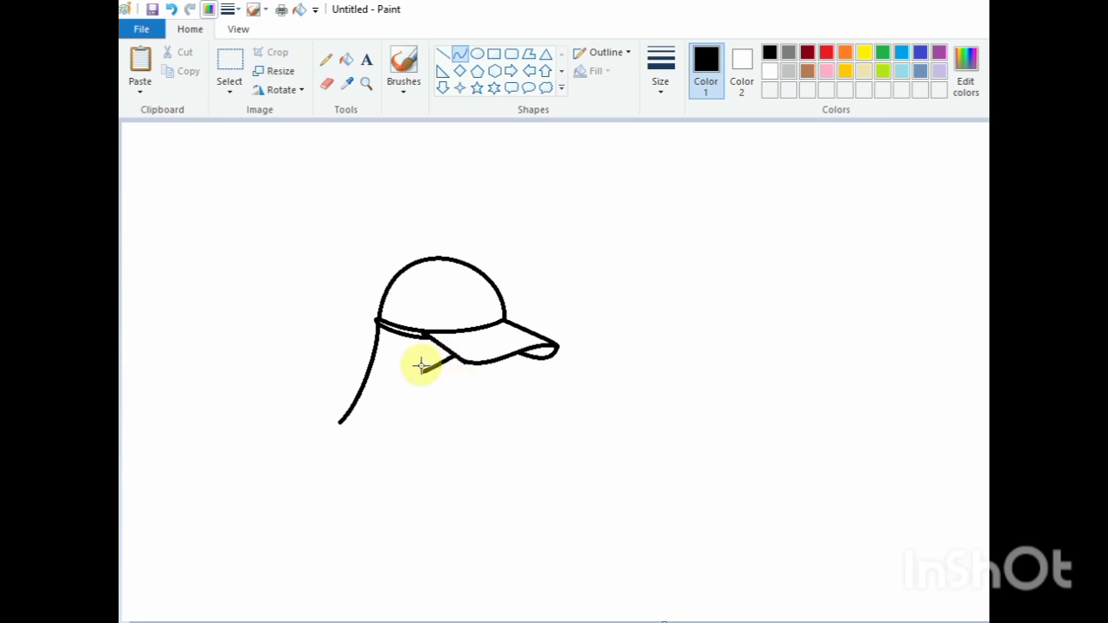
mouse_move(420, 366)
mouse_down()
mouse_move(437, 474)
mouse_move(417, 385)
mouse_up()
drag(442, 435, 448, 433)
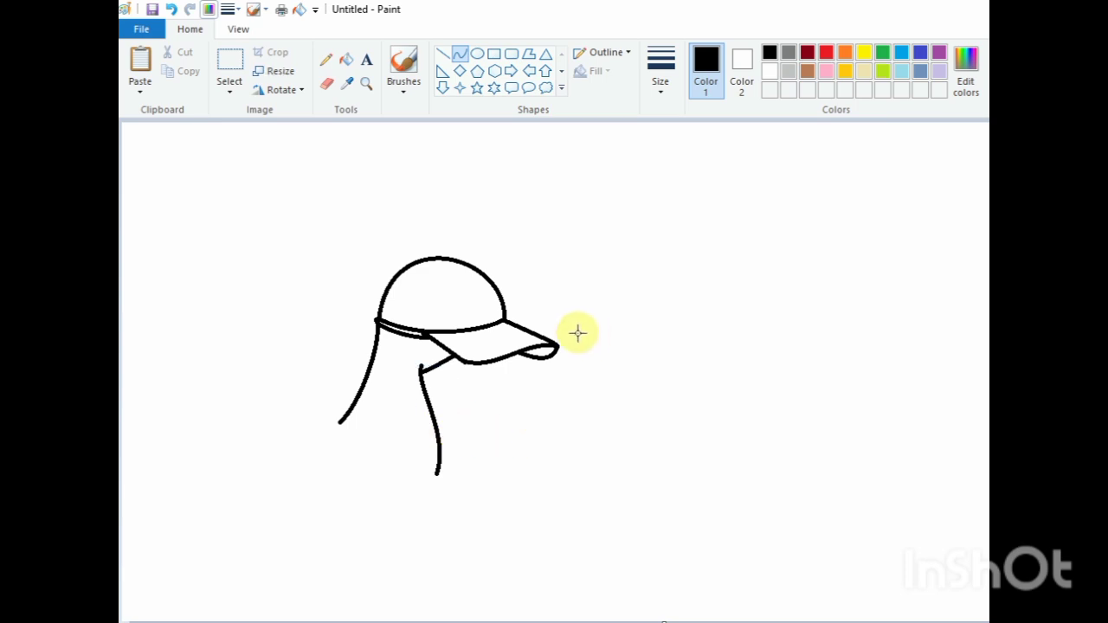
- Draw the curved edge of the far sunglasses lens below the brim, plus the nose bridge, tip and nostril
drag(527, 356, 526, 386)
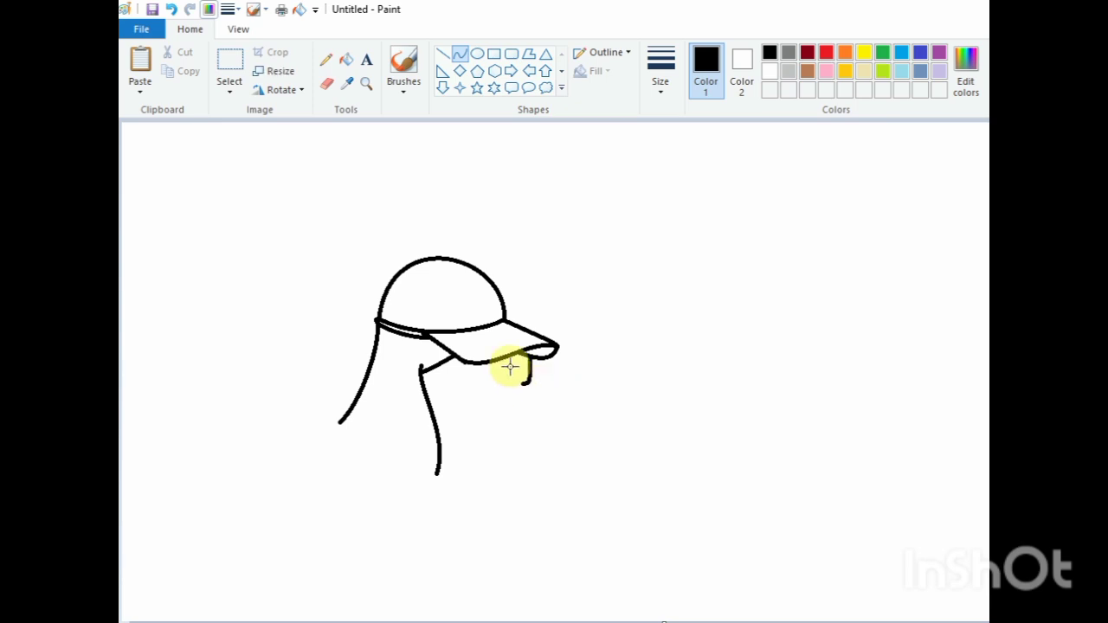
drag(510, 372, 525, 398)
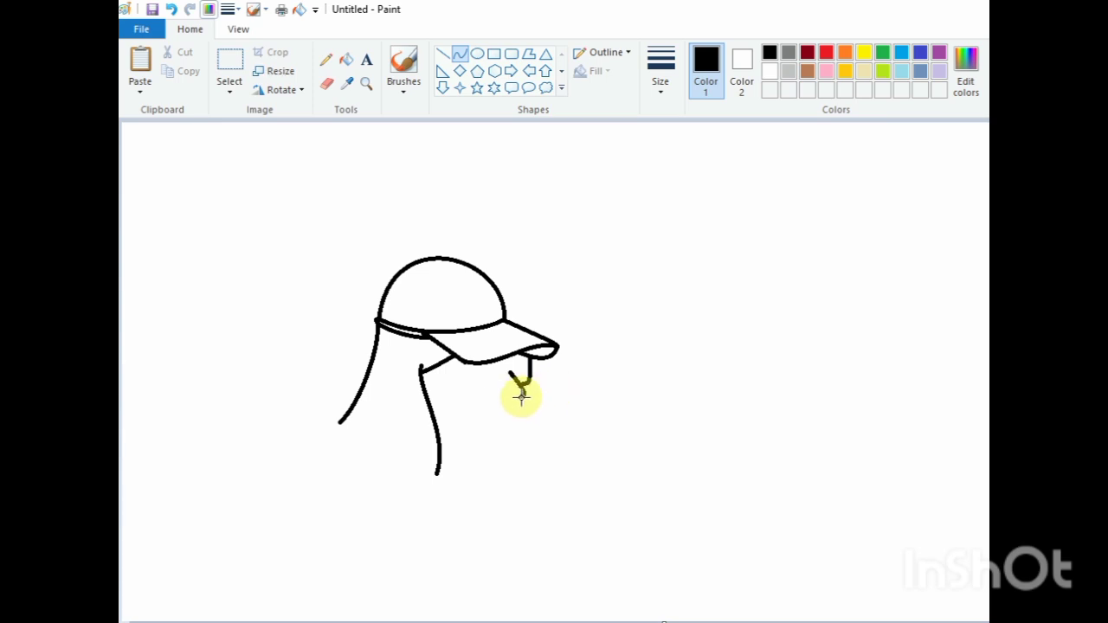
mouse_move(520, 396)
mouse_down()
mouse_move(511, 396)
mouse_move(527, 389)
mouse_move(510, 396)
mouse_up()
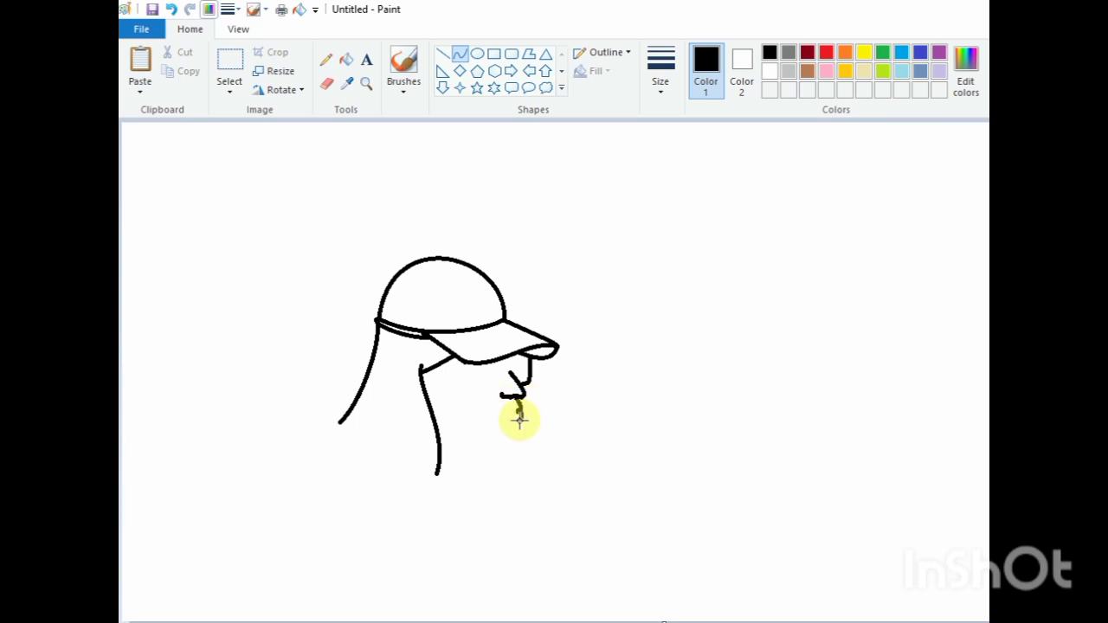
- Draw the profile below the mouth down to the chin, with a curved jawline and the front of the neck
click(510, 421)
click(529, 435)
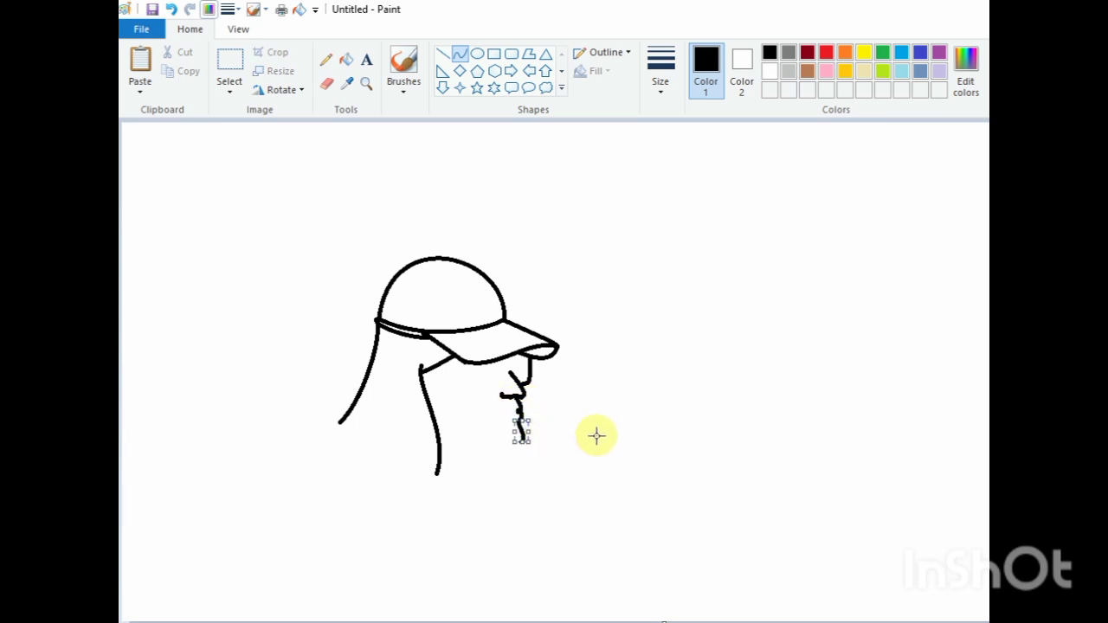
drag(520, 442, 473, 433)
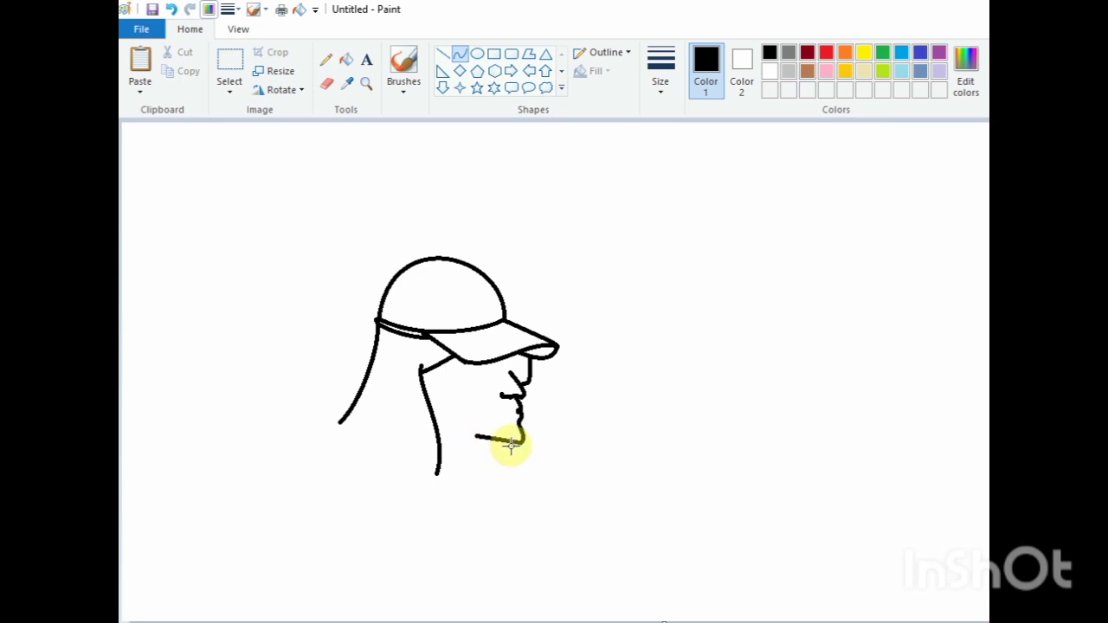
drag(513, 446, 463, 459)
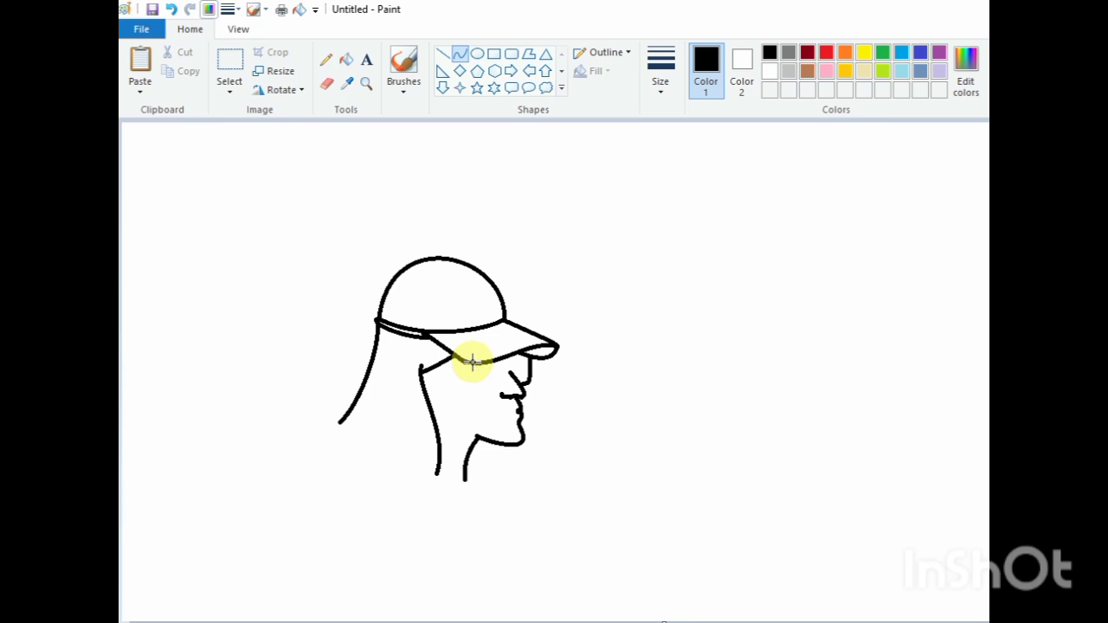
- Draw the near sunglasses lens as a U-shaped curve under the brim and add its temple arm toward the hair
drag(472, 362, 577, 386)
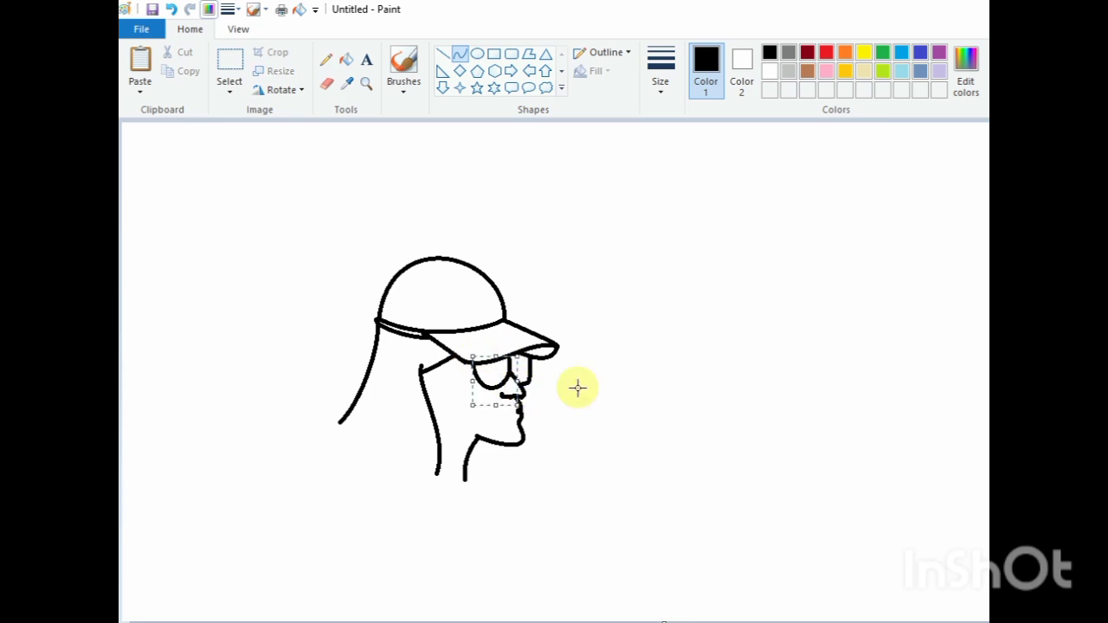
drag(475, 373, 443, 358)
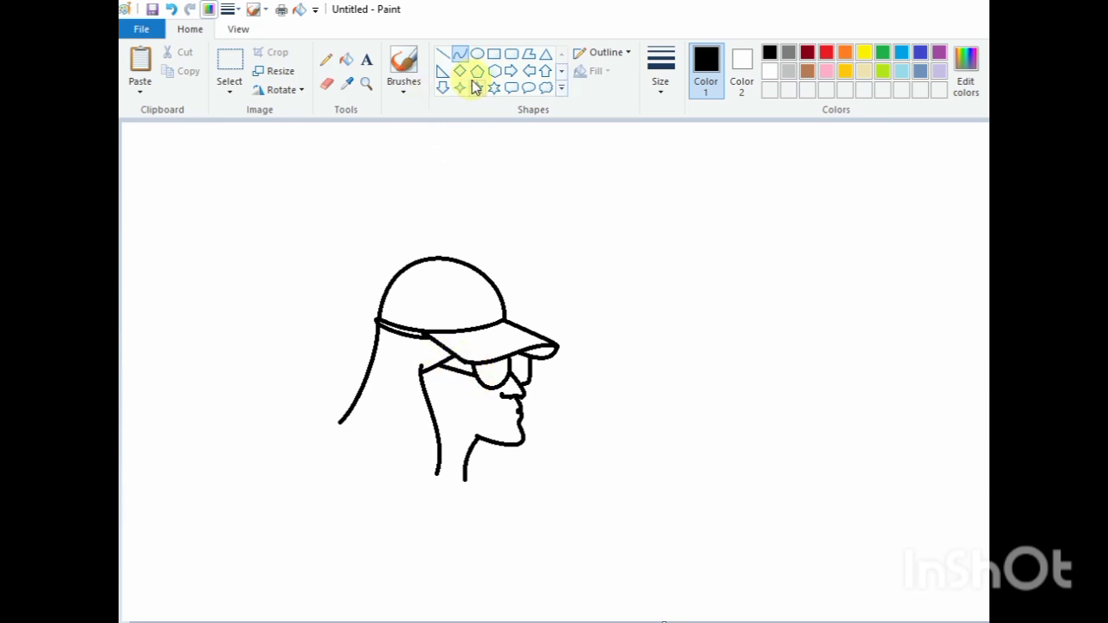
- Use the Curve tool to draw the lower and upper outlines of the lips
click(441, 52)
click(465, 53)
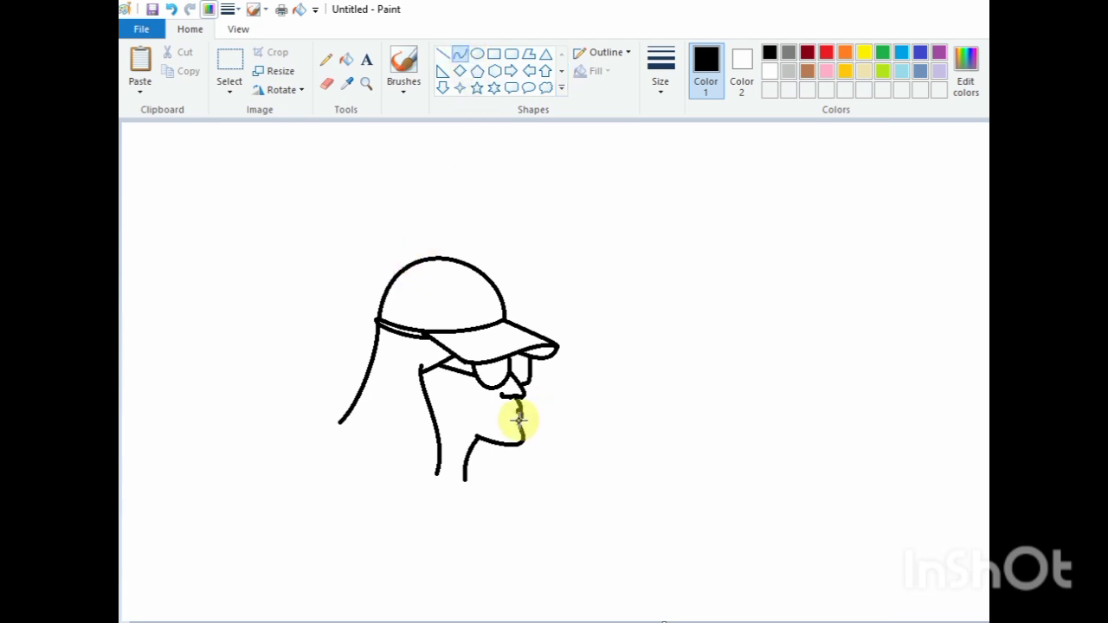
mouse_move(519, 421)
mouse_down()
mouse_move(499, 412)
mouse_move(510, 421)
mouse_up()
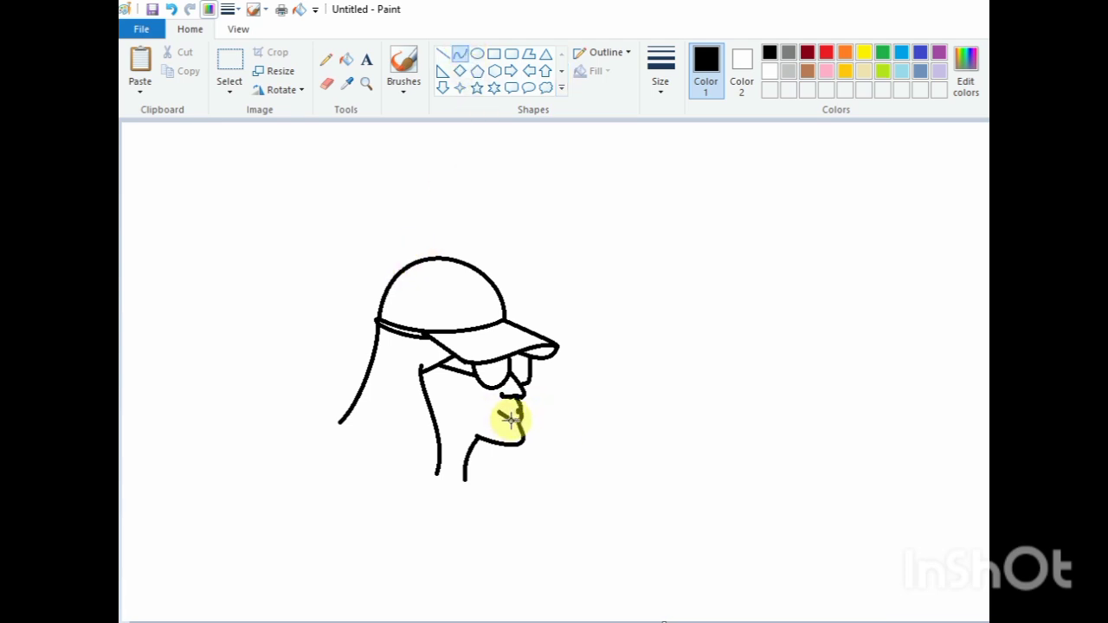
click(550, 415)
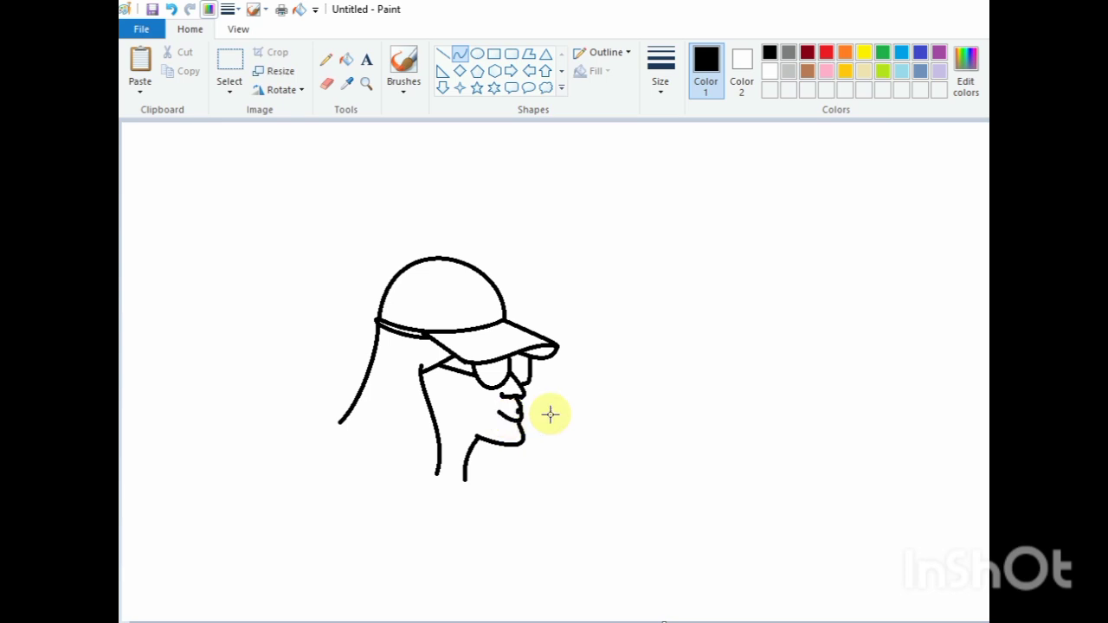
drag(500, 409, 517, 405)
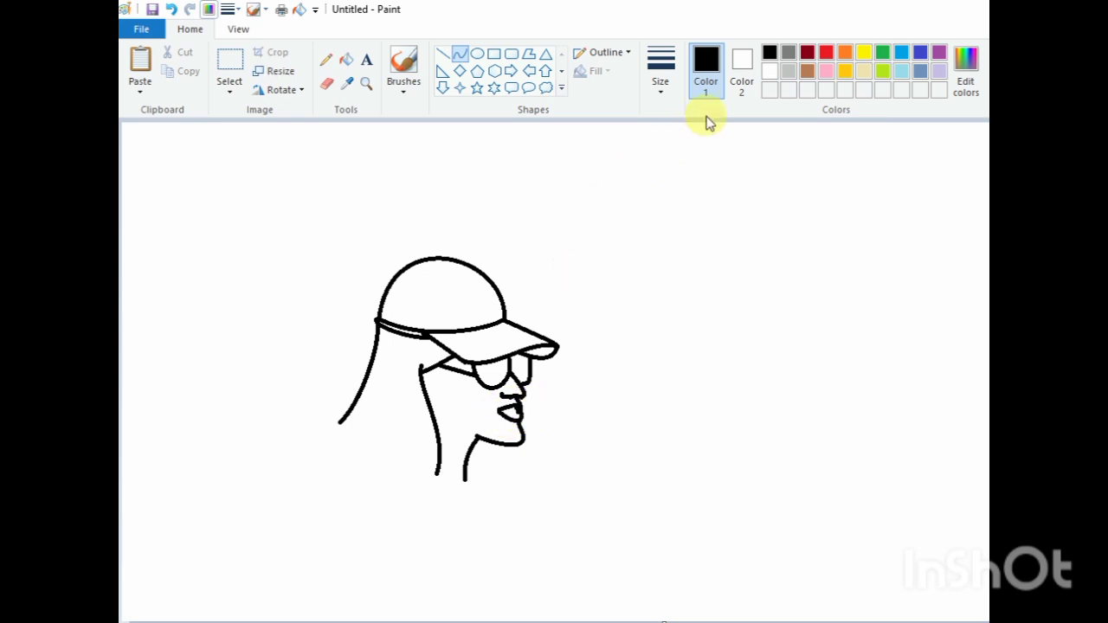
- Choose a thinner line size and draw the parting line between the lips
click(655, 87)
click(663, 150)
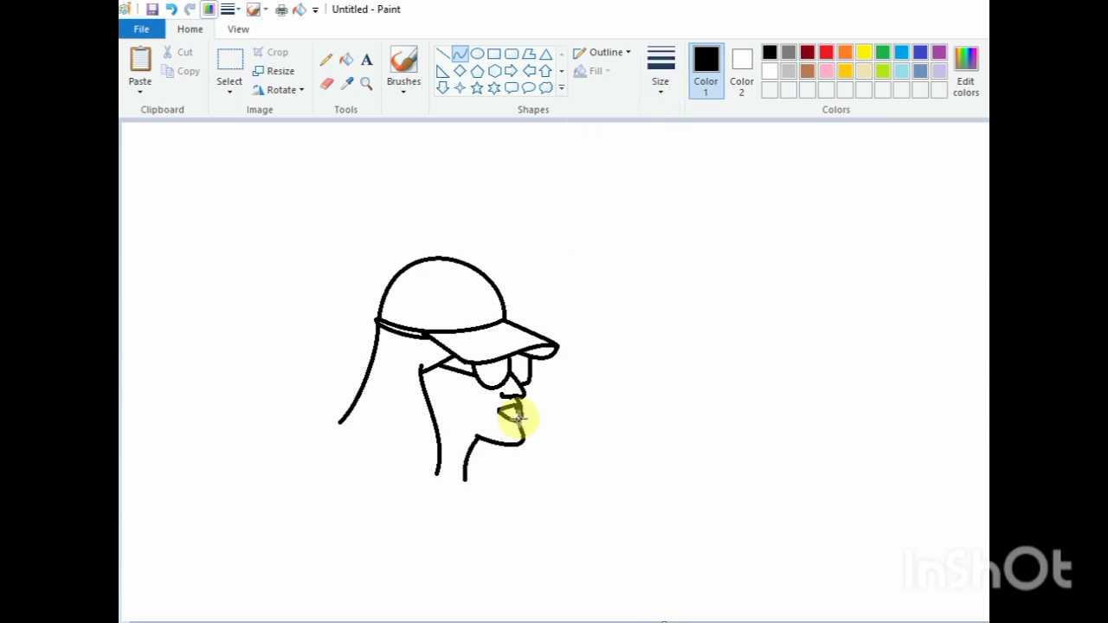
drag(498, 410, 517, 410)
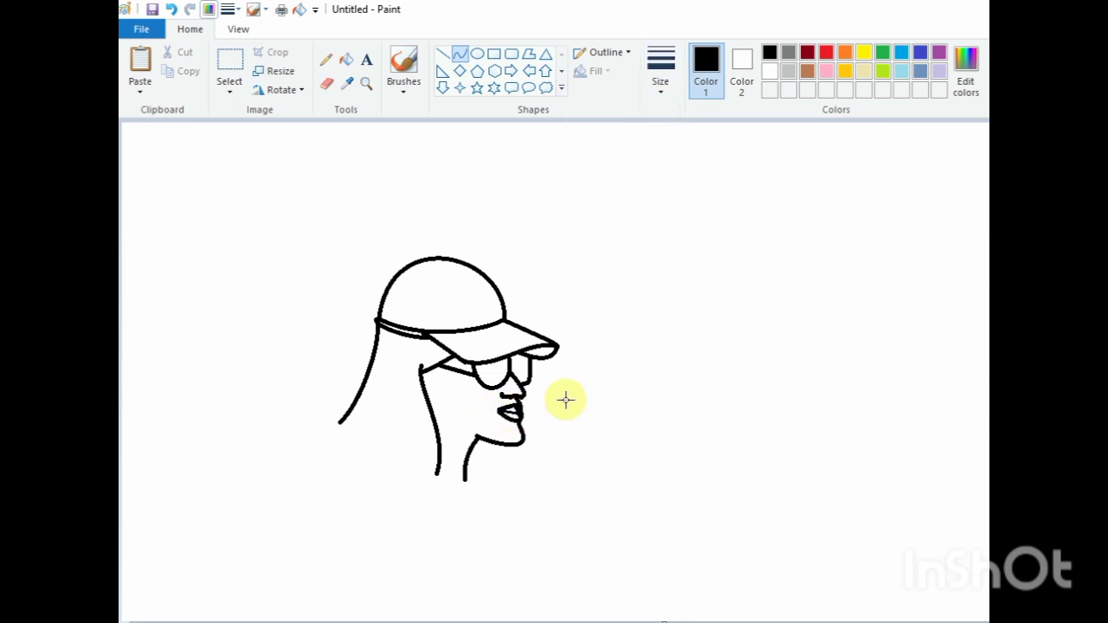
- Erase the front neck line below the jaw and redraw it as a thinner curve slanting down from the jaw
click(329, 84)
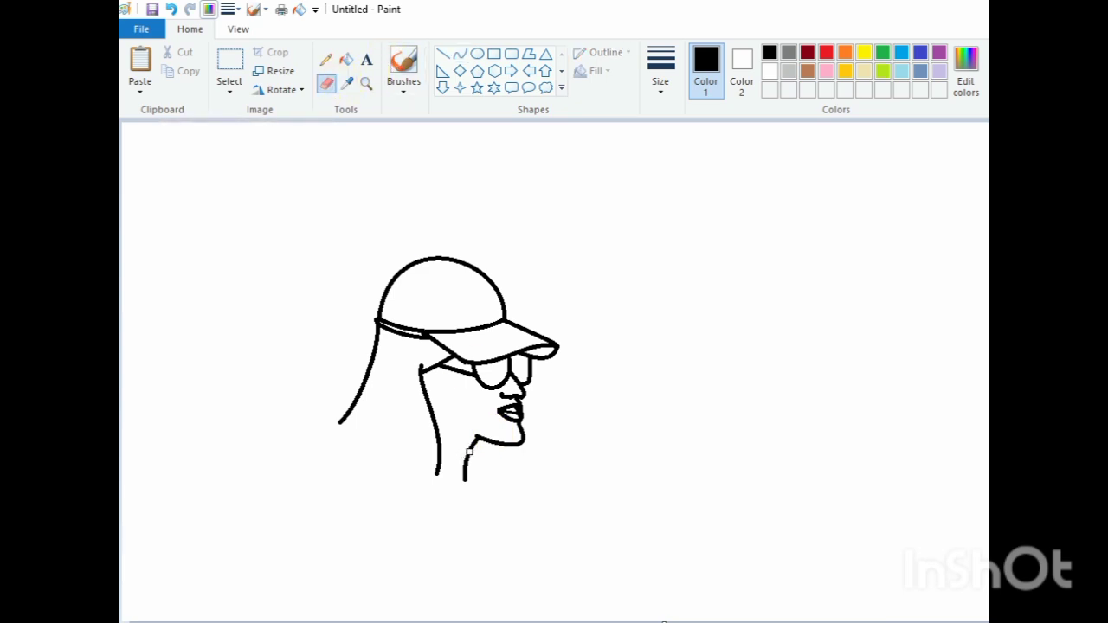
click(459, 54)
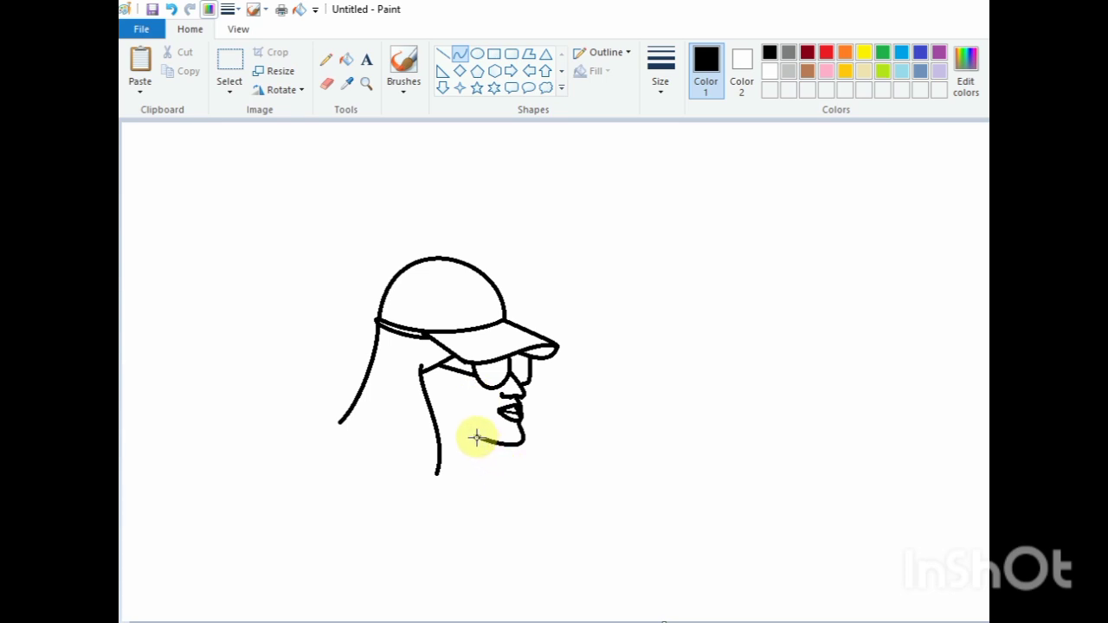
mouse_move(475, 436)
mouse_down()
mouse_move(438, 474)
mouse_move(468, 446)
mouse_move(460, 452)
mouse_up()
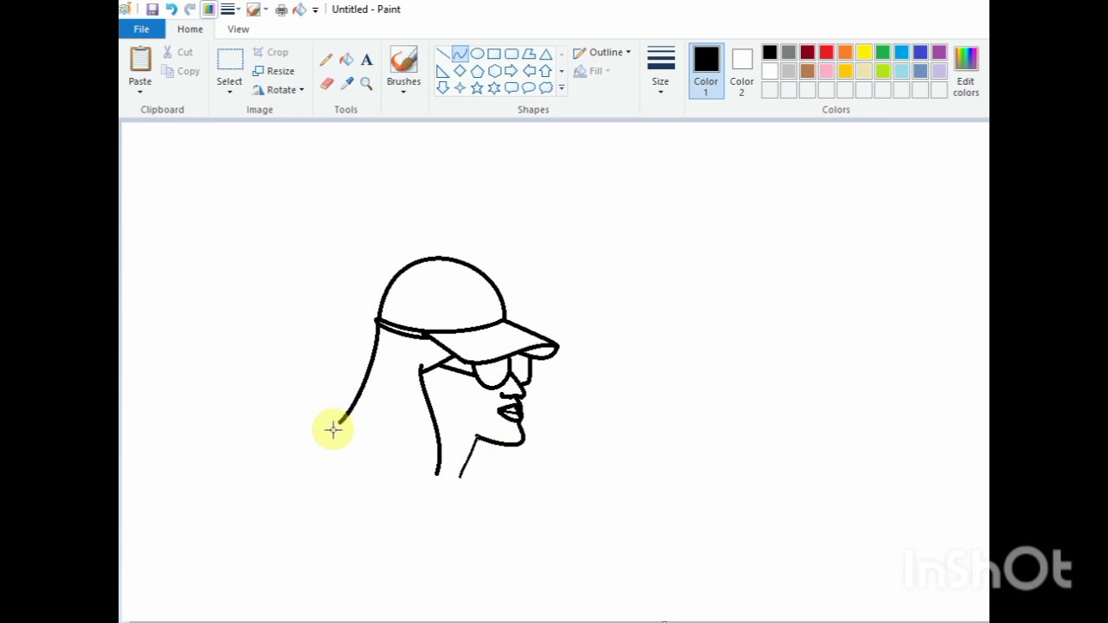
drag(307, 424, 511, 524)
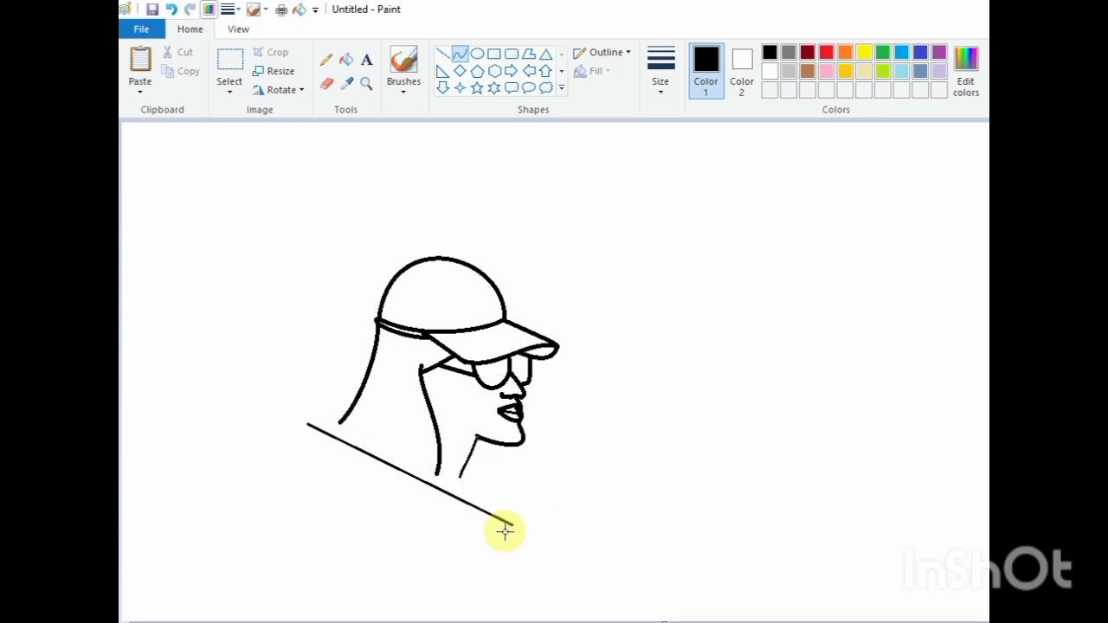
click(505, 531)
key(ctrl+z)
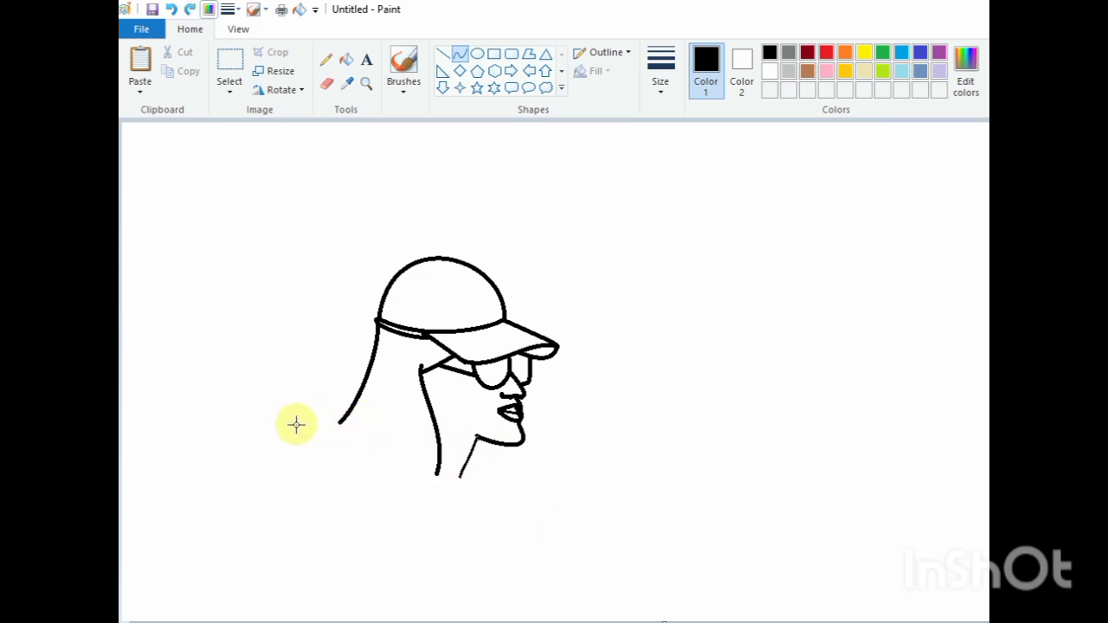
- Draw a long arched collar curve from behind the hair, across the base of the neck and down in front
drag(292, 435, 494, 524)
drag(398, 481, 348, 415)
mouse_move(477, 478)
mouse_down()
mouse_move(277, 622)
mouse_move(598, 427)
mouse_move(453, 461)
mouse_move(471, 463)
mouse_up()
click(614, 491)
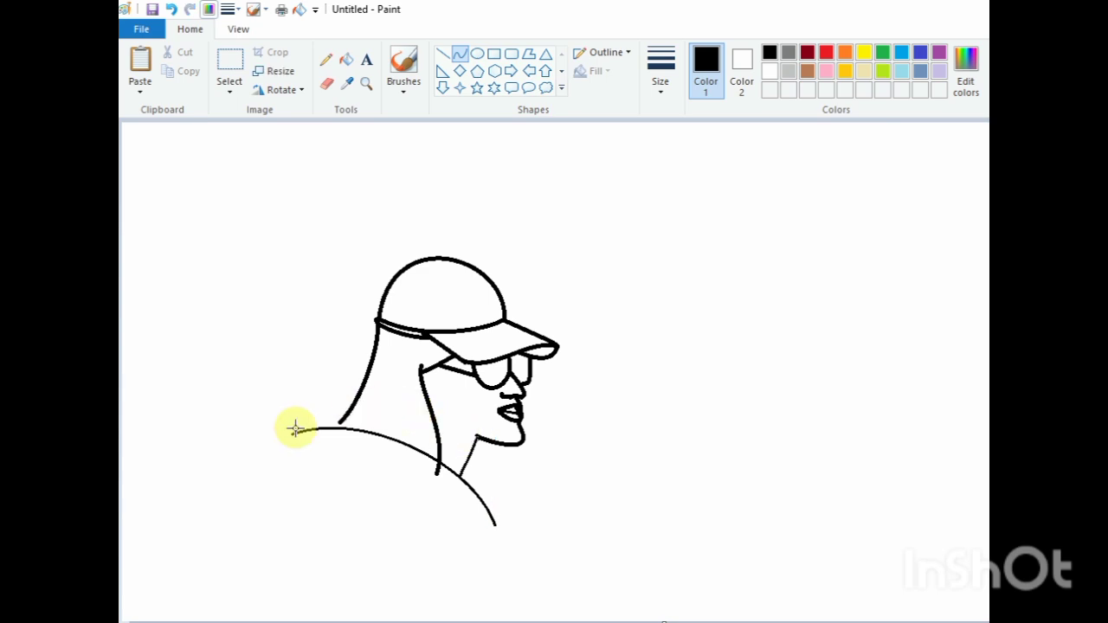
- Draw a slightly curved line from the collar's back end up to the back of the hair
drag(293, 431, 343, 401)
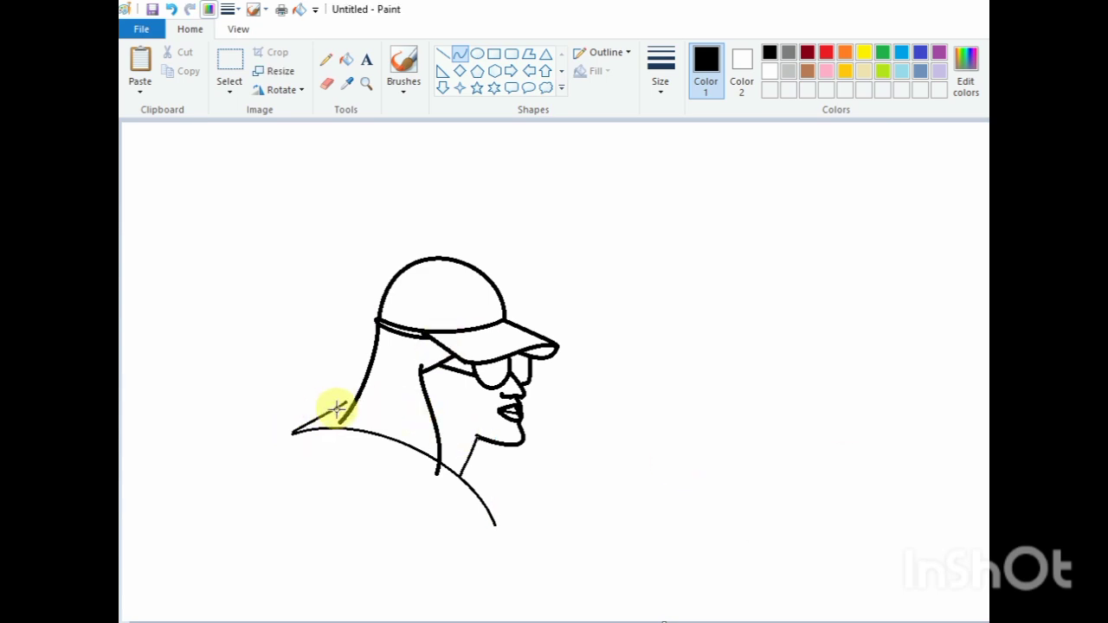
drag(337, 408, 367, 394)
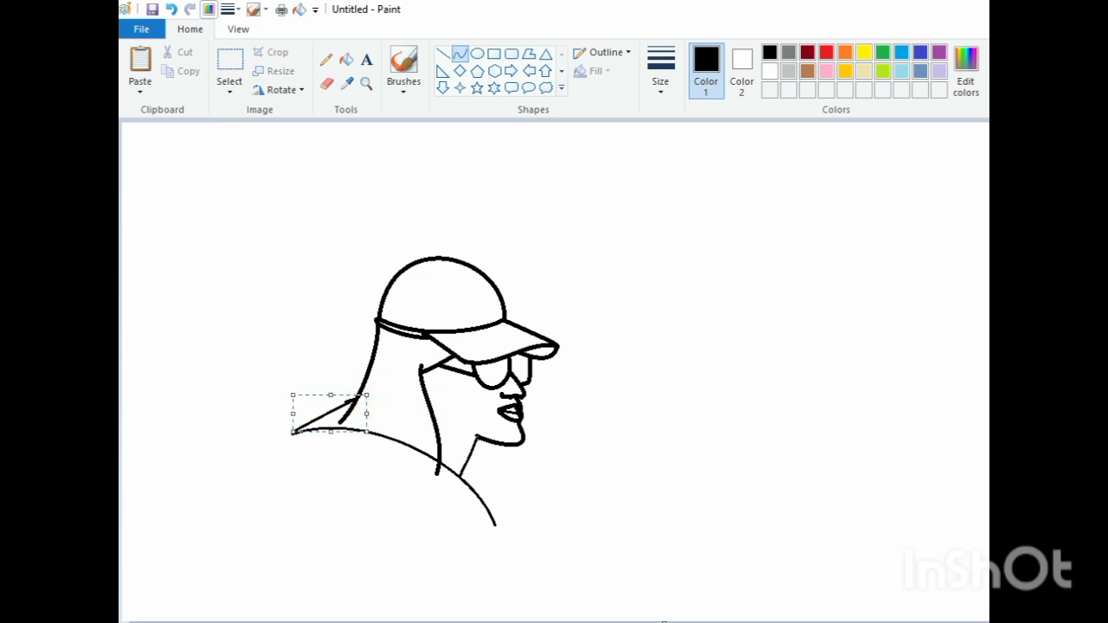
click(603, 420)
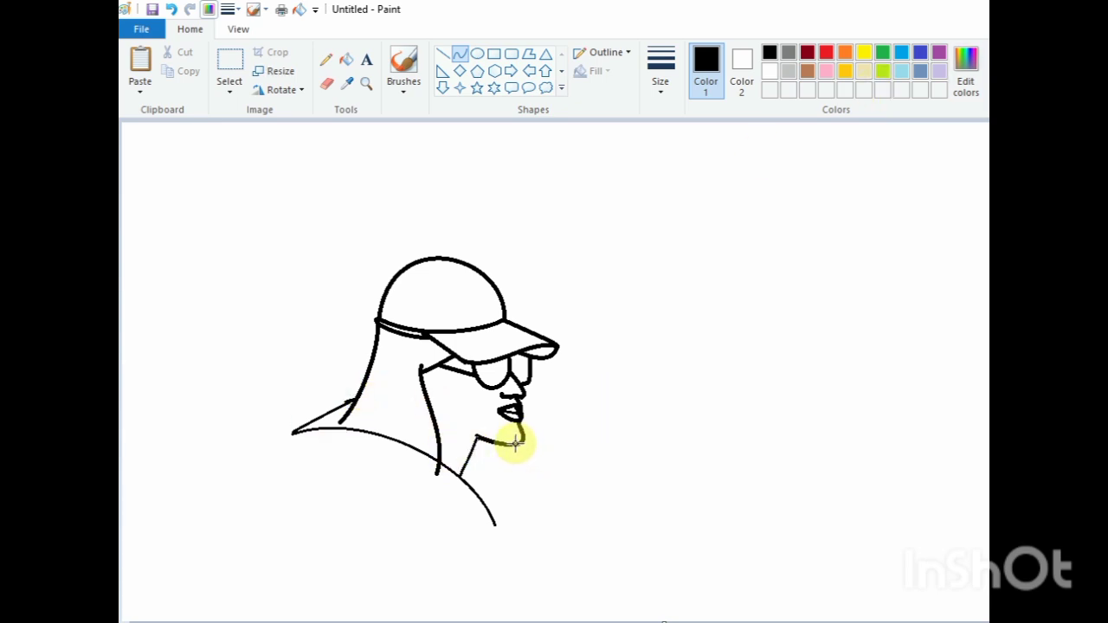
- Draw an inward-bowed front neck curve from under the chin down to the collar's front end
mouse_move(516, 444)
mouse_down()
mouse_move(515, 527)
mouse_move(495, 524)
mouse_move(487, 457)
mouse_move(485, 477)
mouse_up()
click(635, 492)
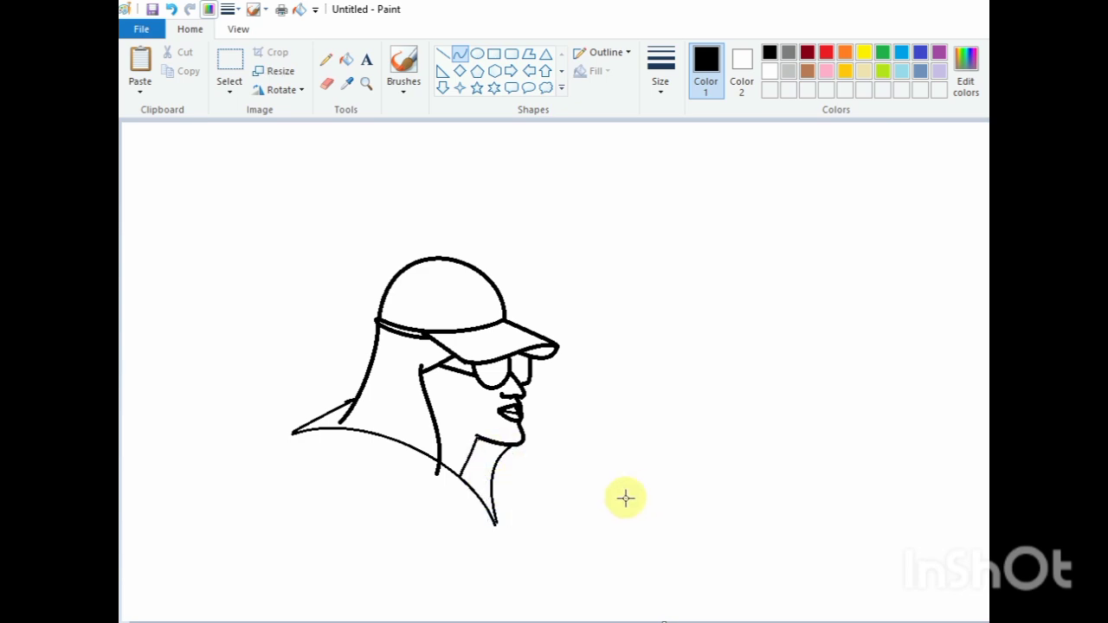
- Draw a short slanted line down from the collar's back end and a long arched lower collar edge beneath the upper one
mouse_move(293, 431)
mouse_down()
mouse_move(267, 482)
mouse_move(246, 471)
mouse_up()
drag(313, 444, 285, 432)
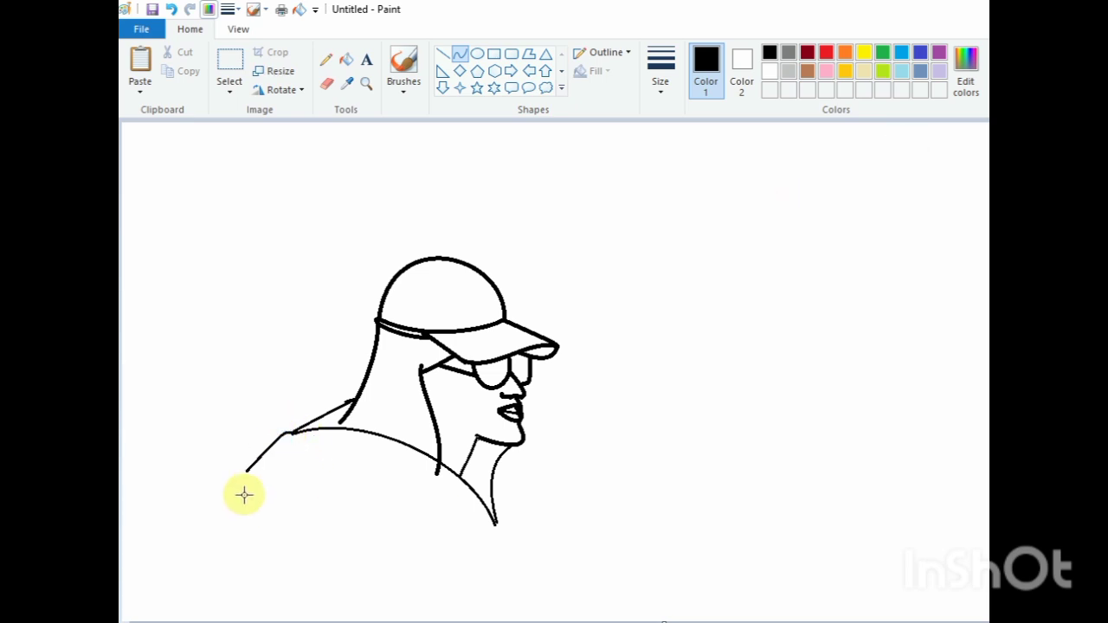
drag(186, 525, 470, 536)
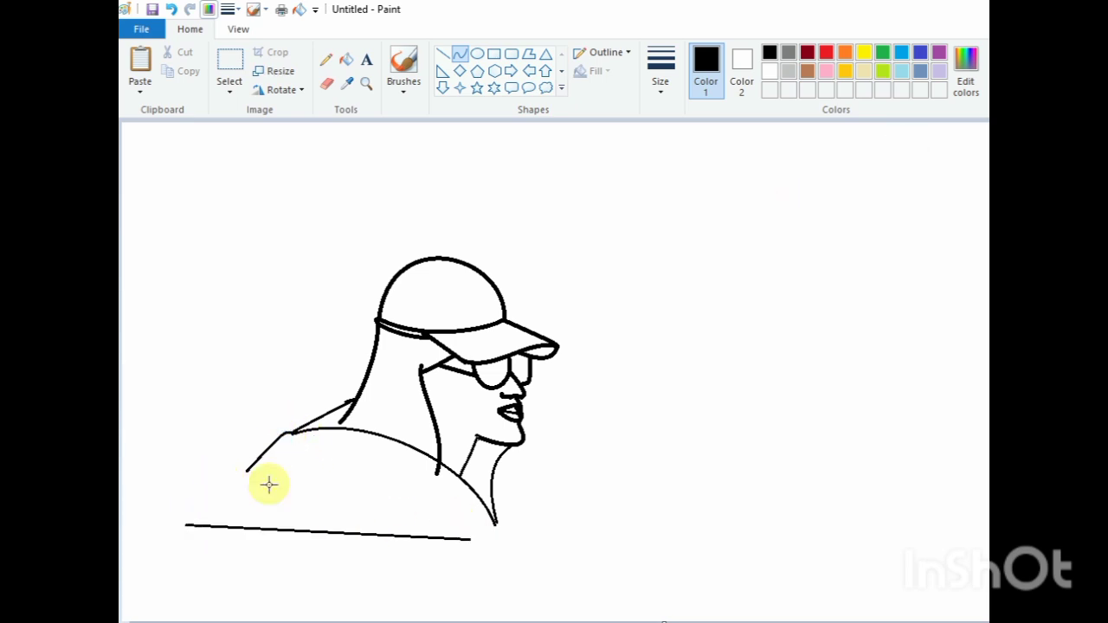
drag(267, 485, 334, 427)
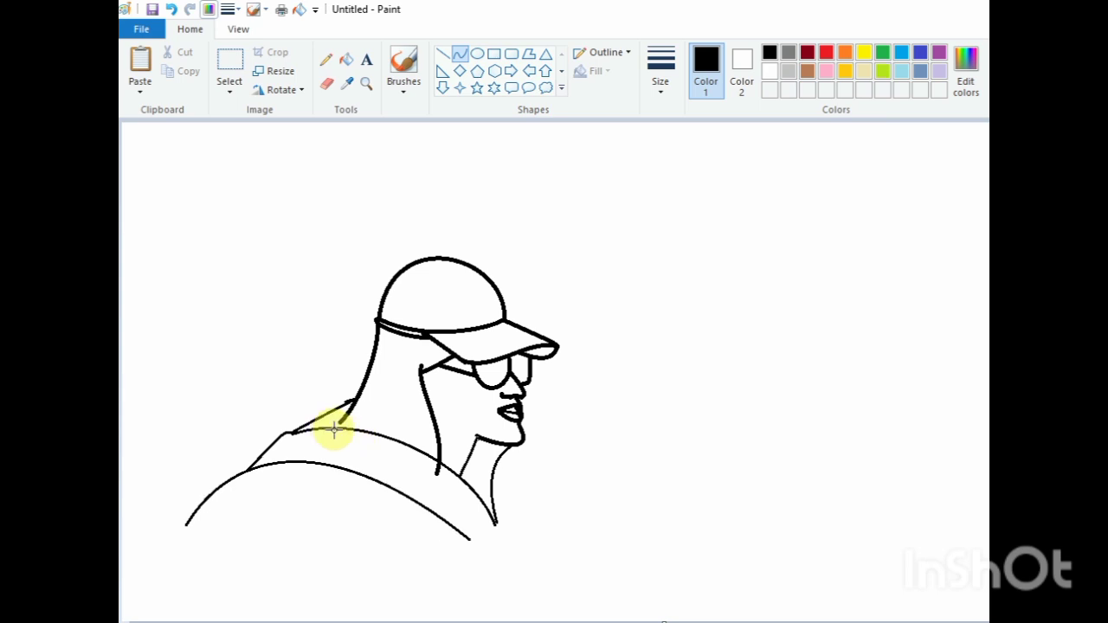
click(583, 490)
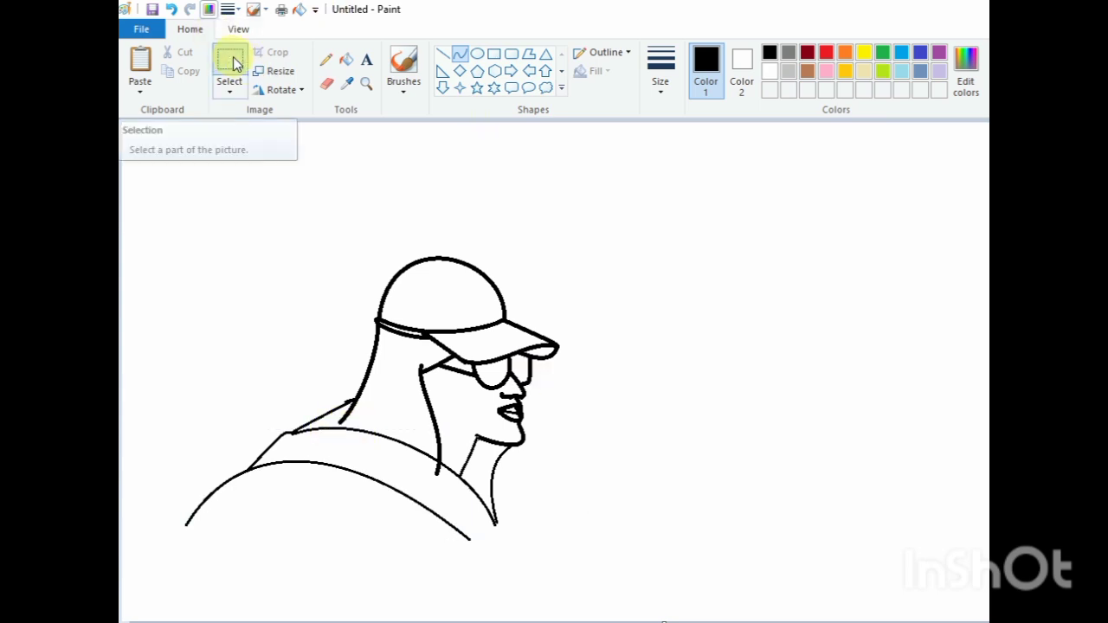
- Try filling the cap, hair, brim and sunglasses with solid black
click(346, 59)
click(445, 306)
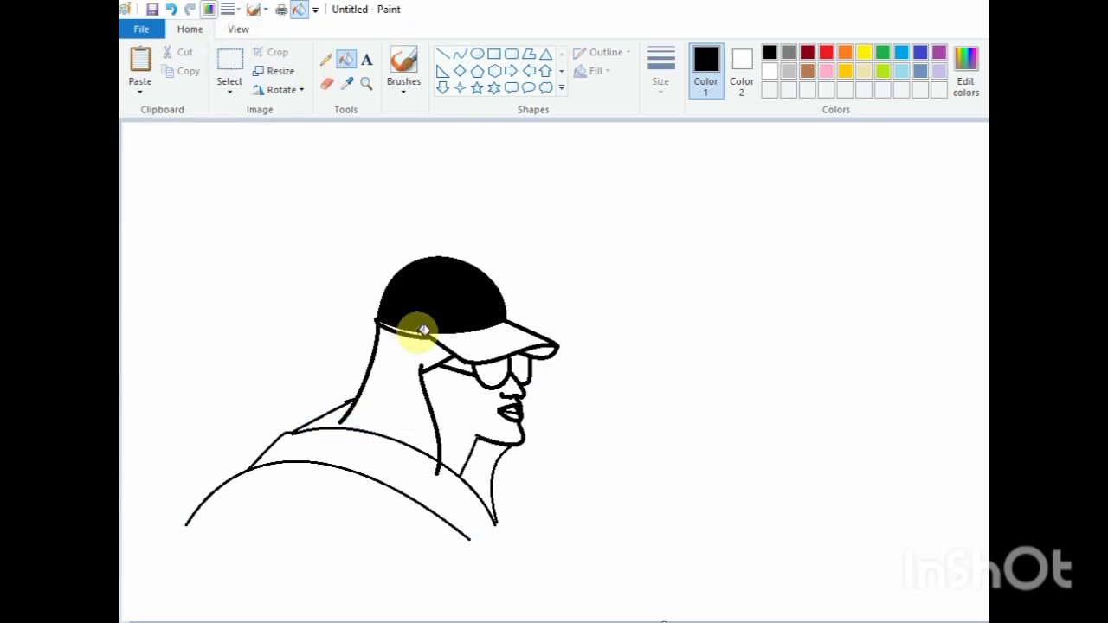
click(412, 344)
click(524, 338)
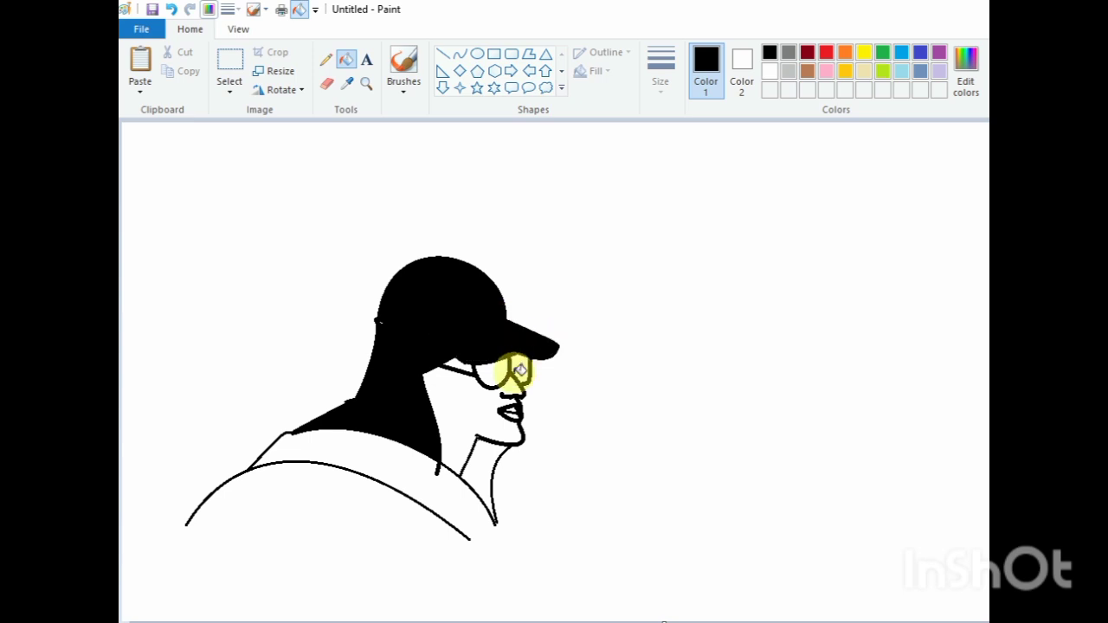
click(520, 373)
click(492, 374)
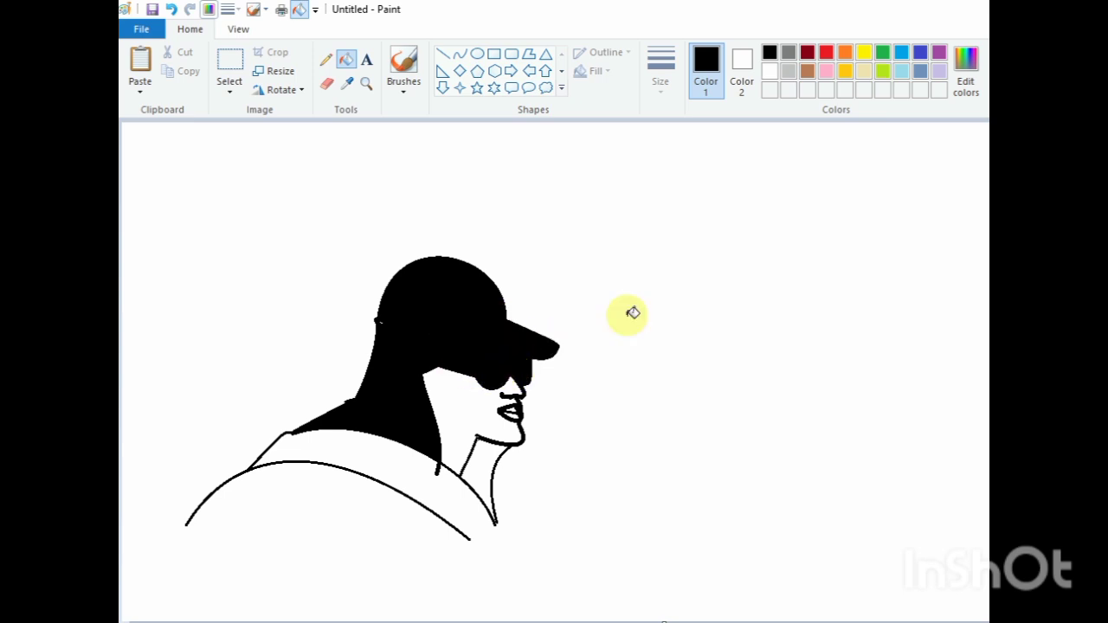
- Undo all the black fills, leaving only the line art
key(ctrl+z)
key(ctrl+z)
key(ctrl+z)
key(ctrl+z)
key(ctrl+z)
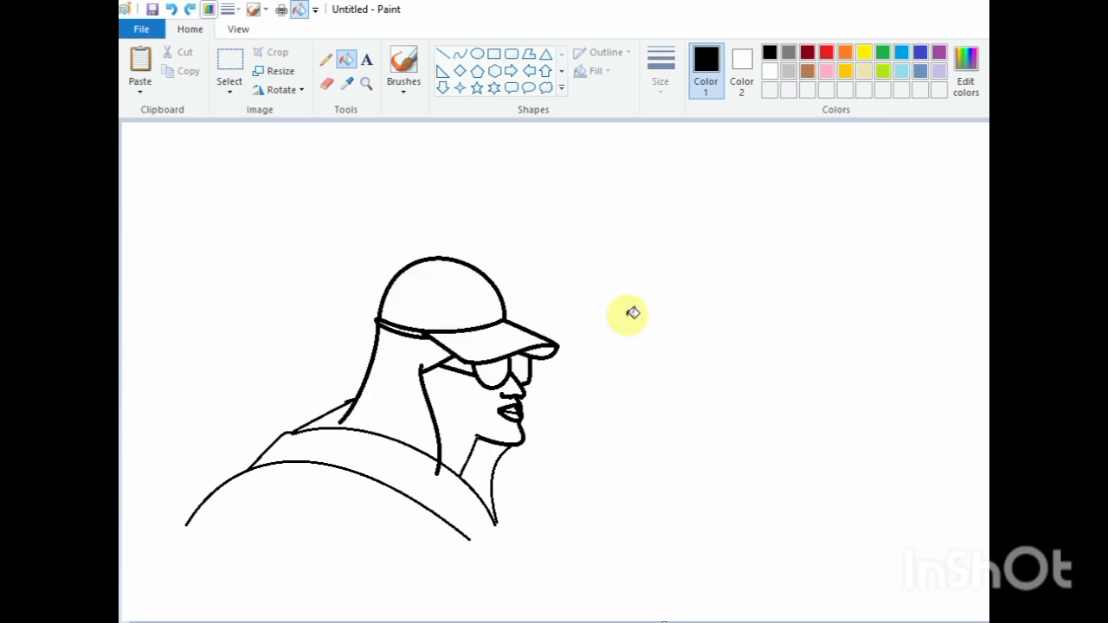
- Mix a custom dark gray (RGB 32, 32, 32) and fill the cap's crown and brim with it
click(966, 73)
drag(840, 366, 842, 353)
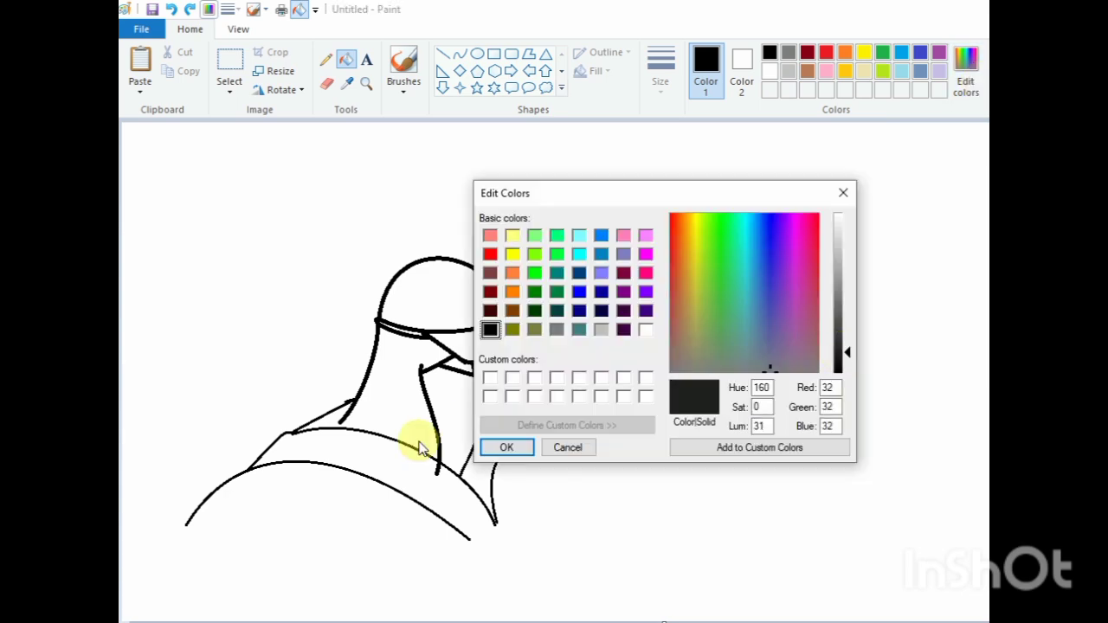
click(506, 448)
click(495, 340)
click(445, 280)
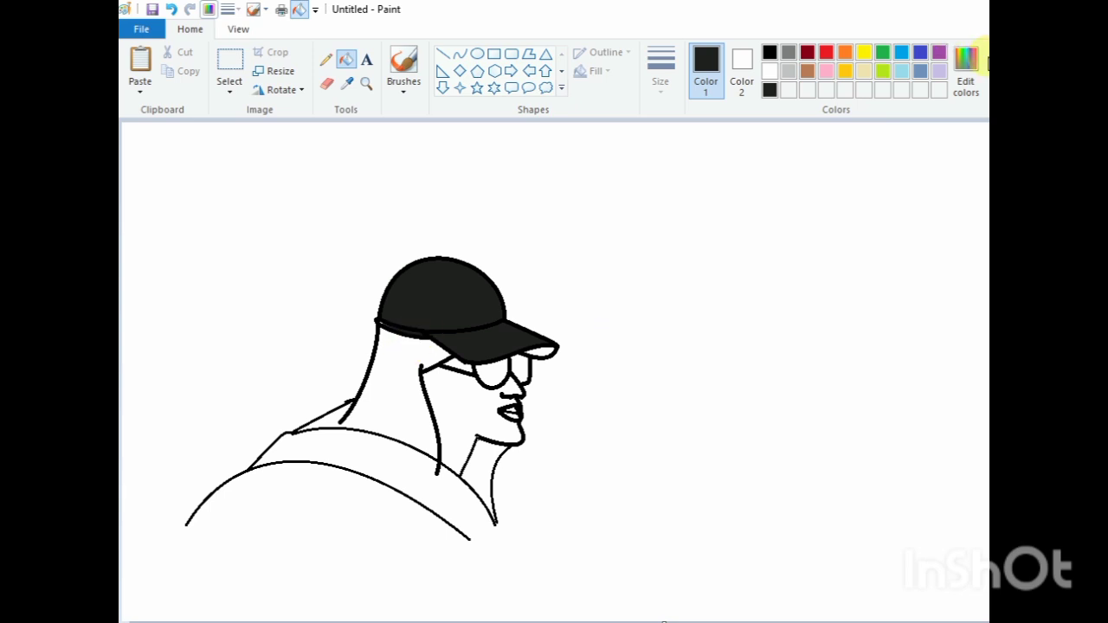
- Mix a darker custom gray (RGB 22, 22, 22) and fill the underside of the brim with it
click(966, 65)
drag(836, 339, 843, 360)
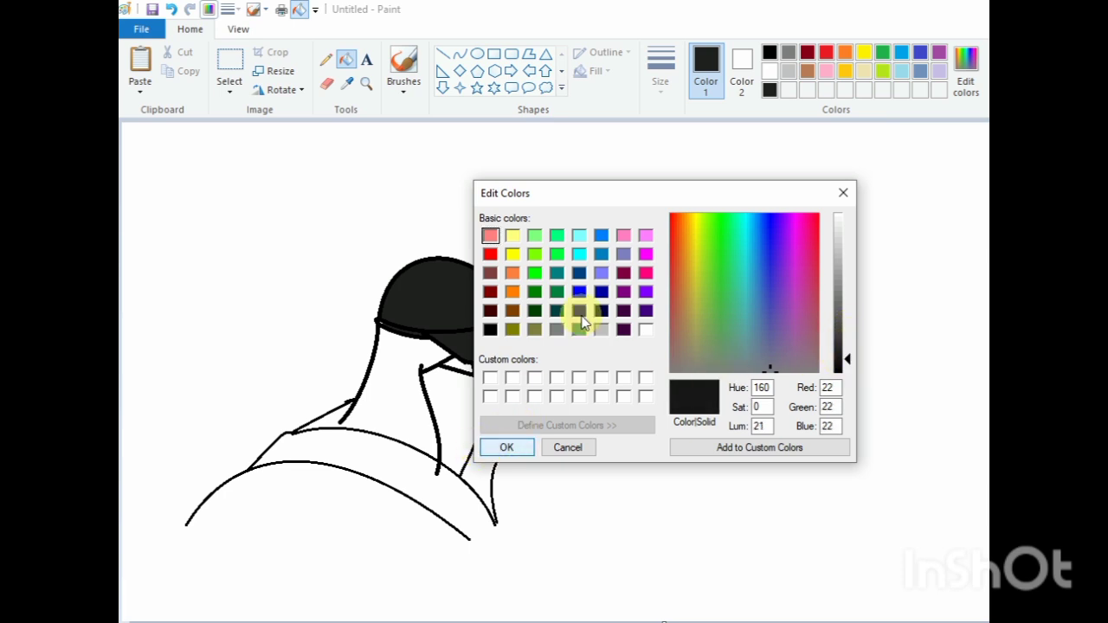
click(506, 445)
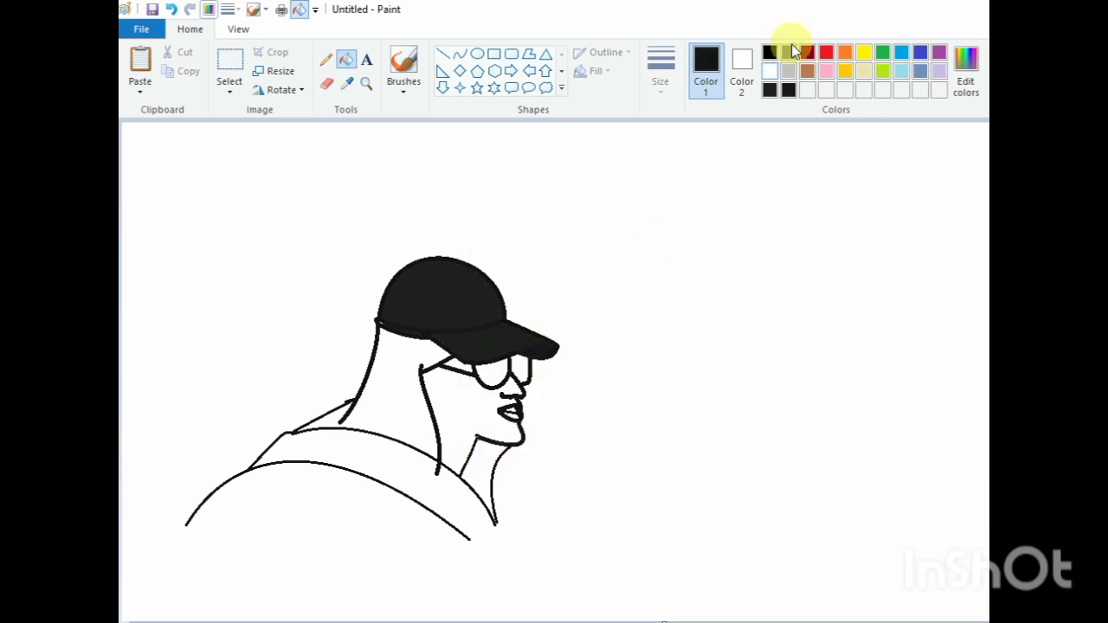
- Fill both sunglasses lenses and the temple arm with black
click(521, 372)
click(490, 372)
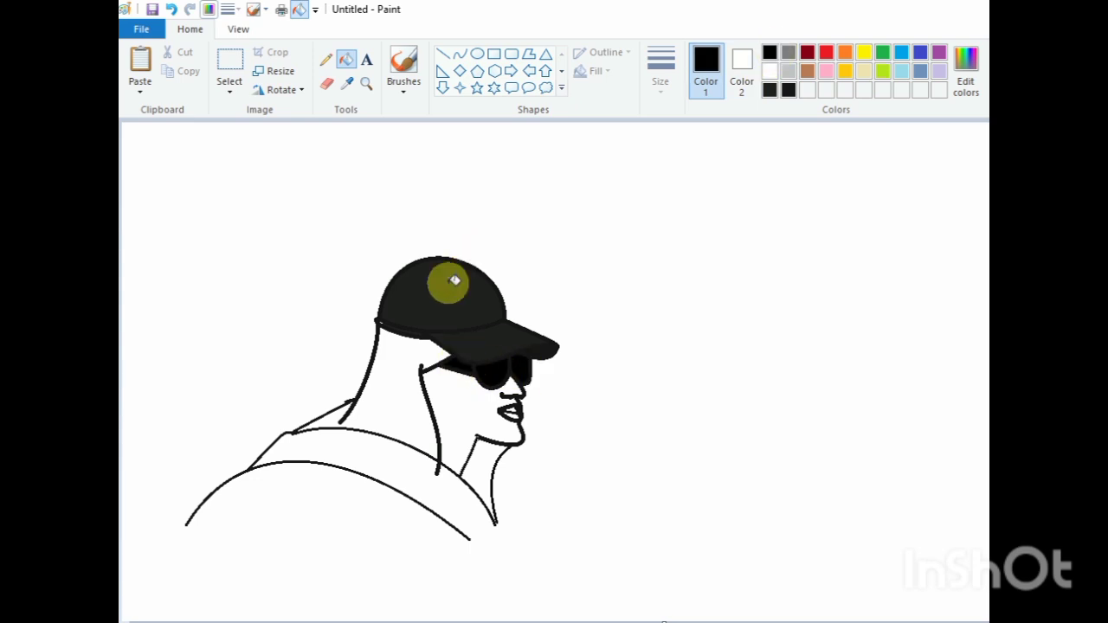
- Close the gap at the hair's lower back corner with the Pencil, and fill the hair and front neck area with black
click(416, 348)
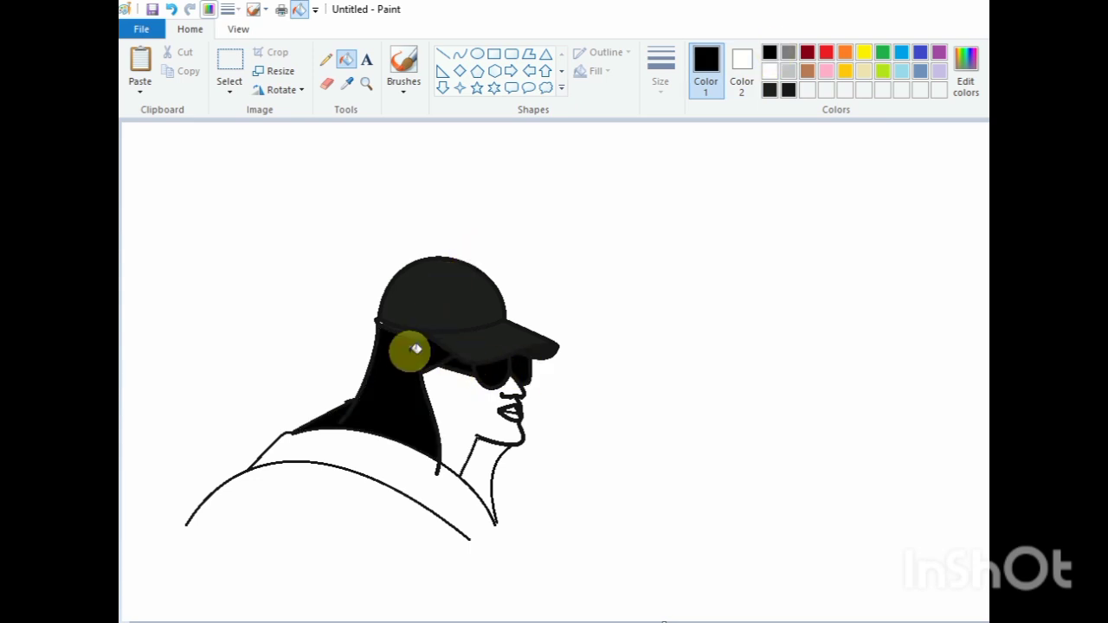
key(ctrl+z)
click(326, 60)
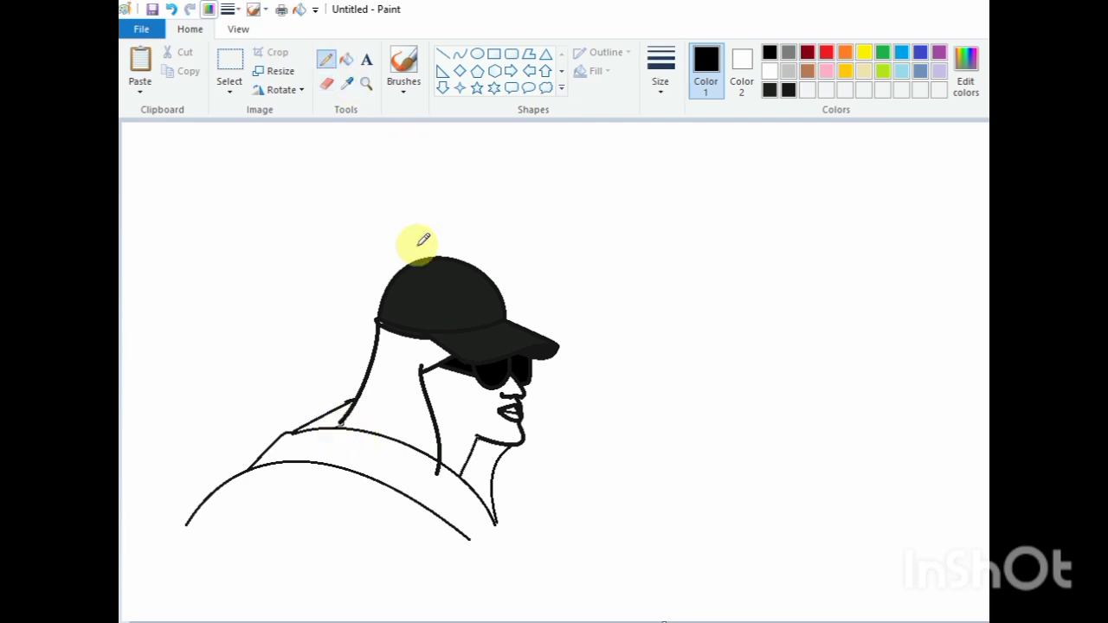
click(346, 60)
click(388, 373)
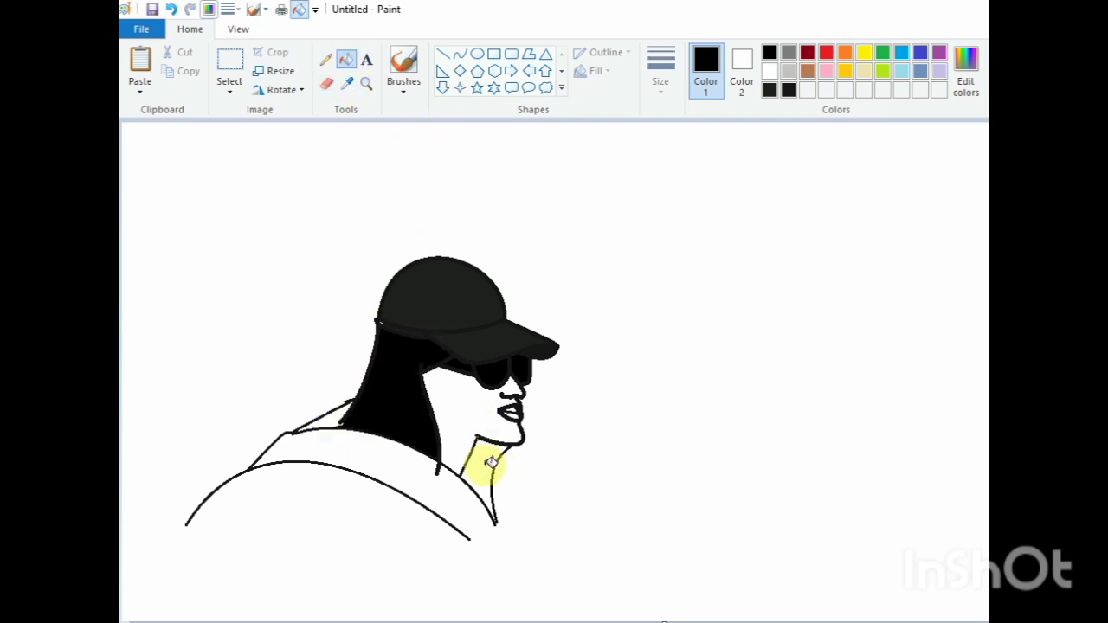
click(493, 463)
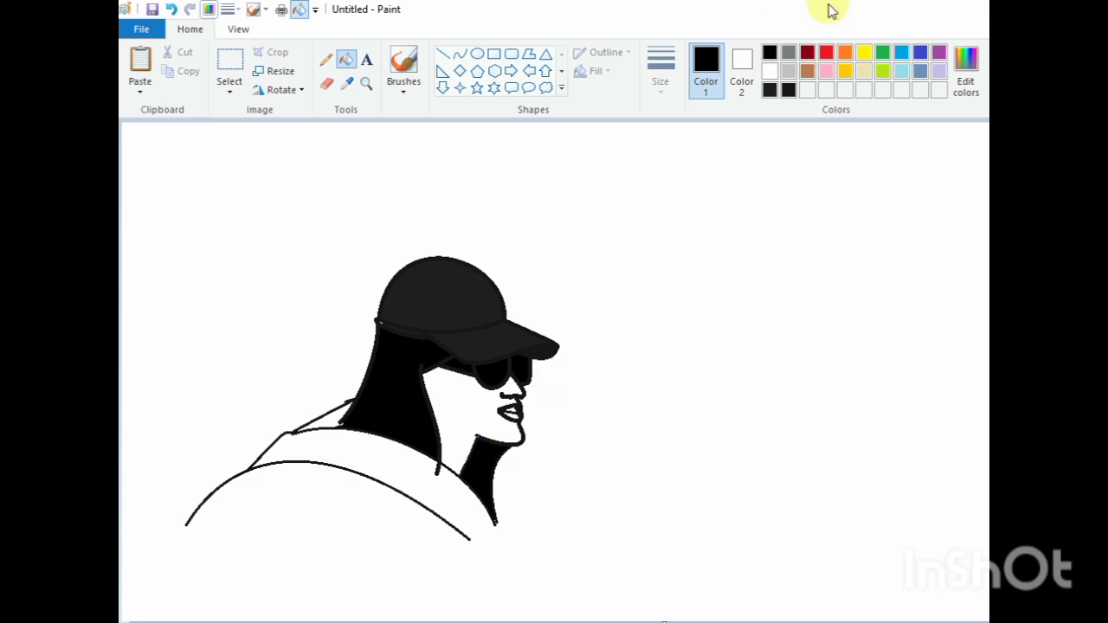
- Fill the lips with light gray and the narrow area behind the hair with the custom dark gray
click(787, 75)
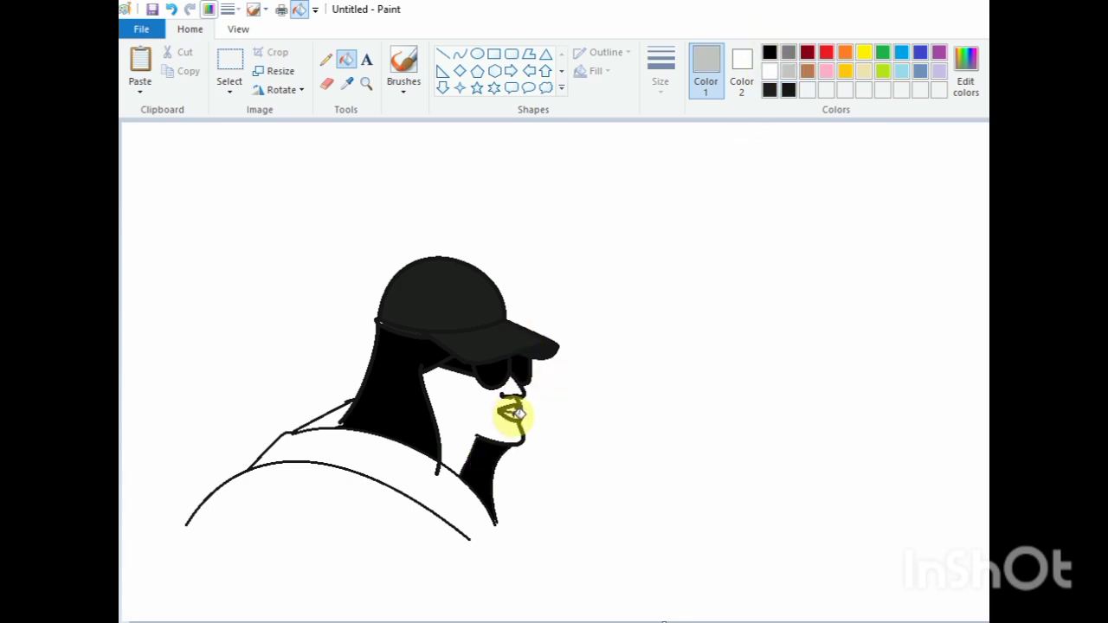
click(516, 409)
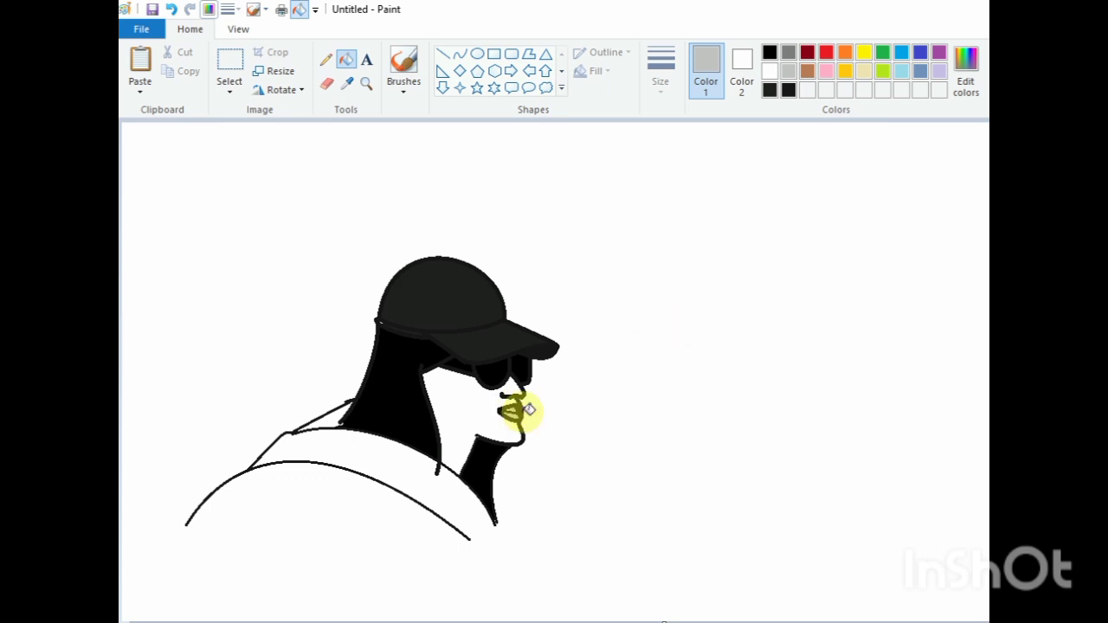
click(773, 91)
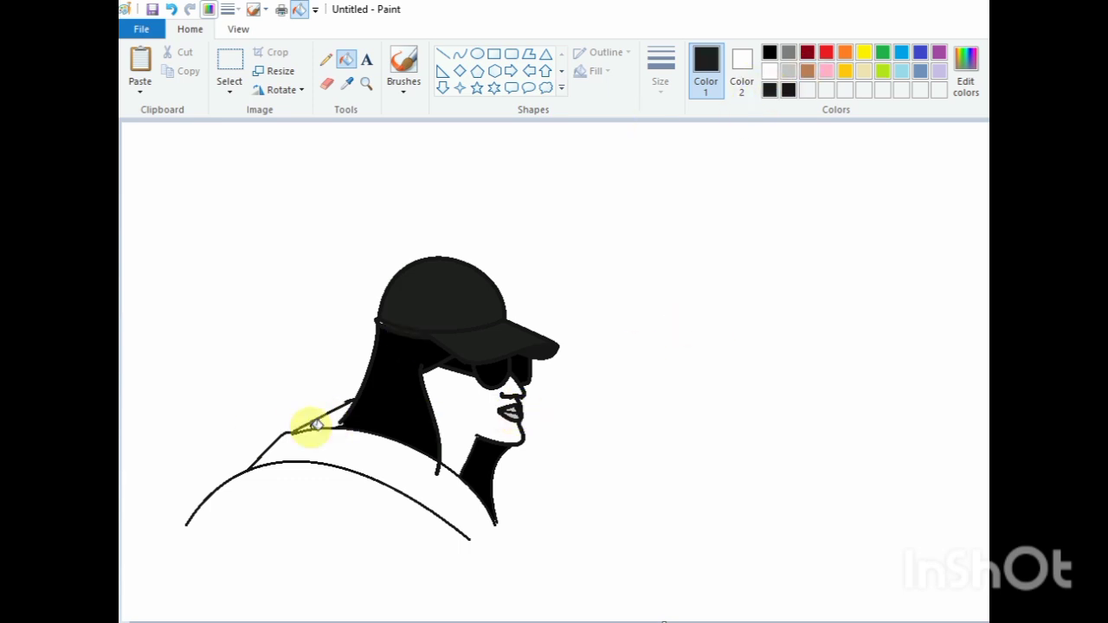
click(337, 415)
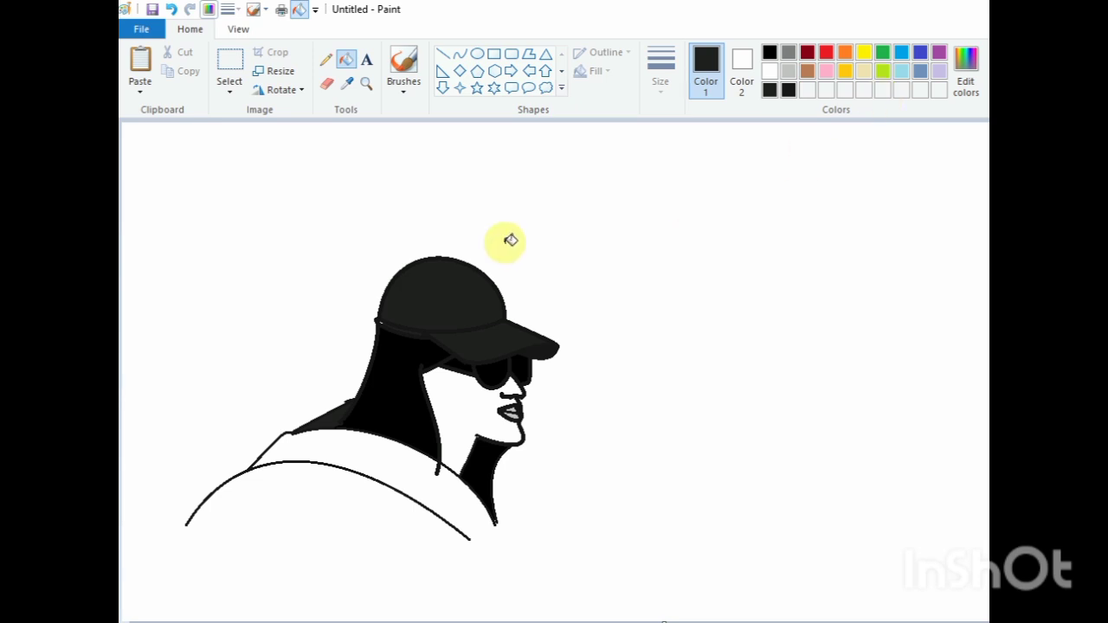
- Close the collar's open front end with the Pencil and fill the collar with the darker custom gray (RGB 22, 22, 22)
click(326, 59)
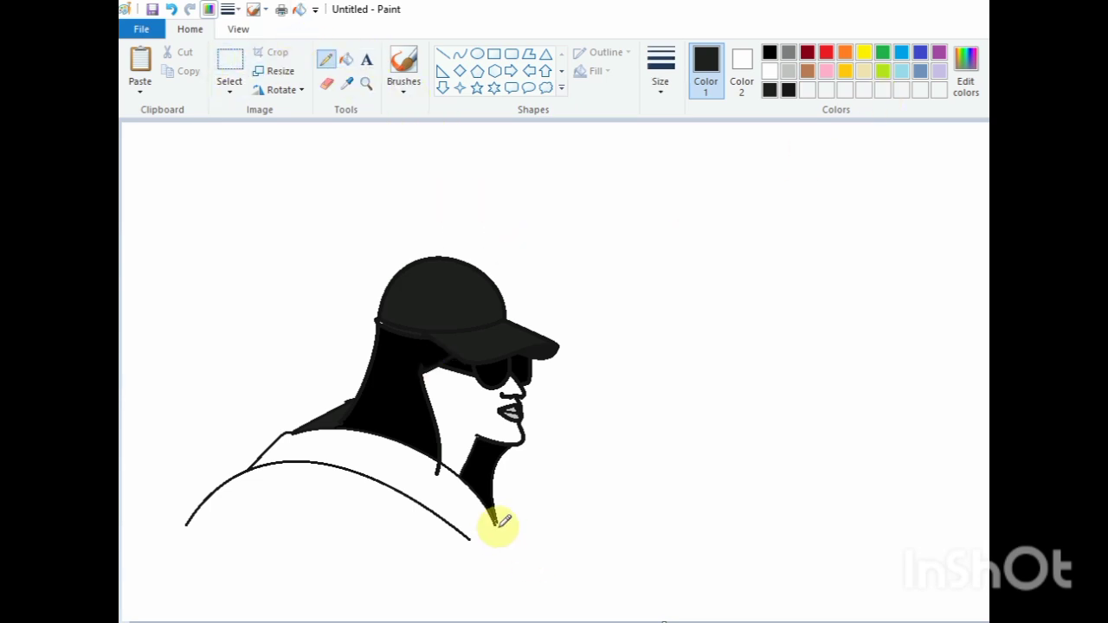
drag(497, 523, 471, 538)
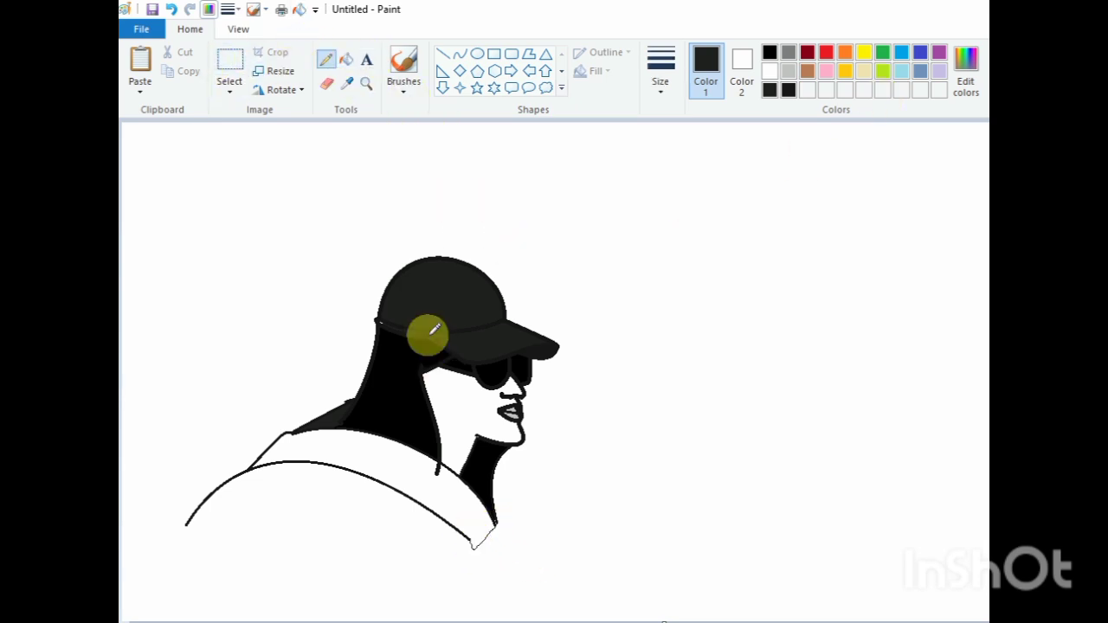
click(346, 59)
click(457, 523)
click(461, 485)
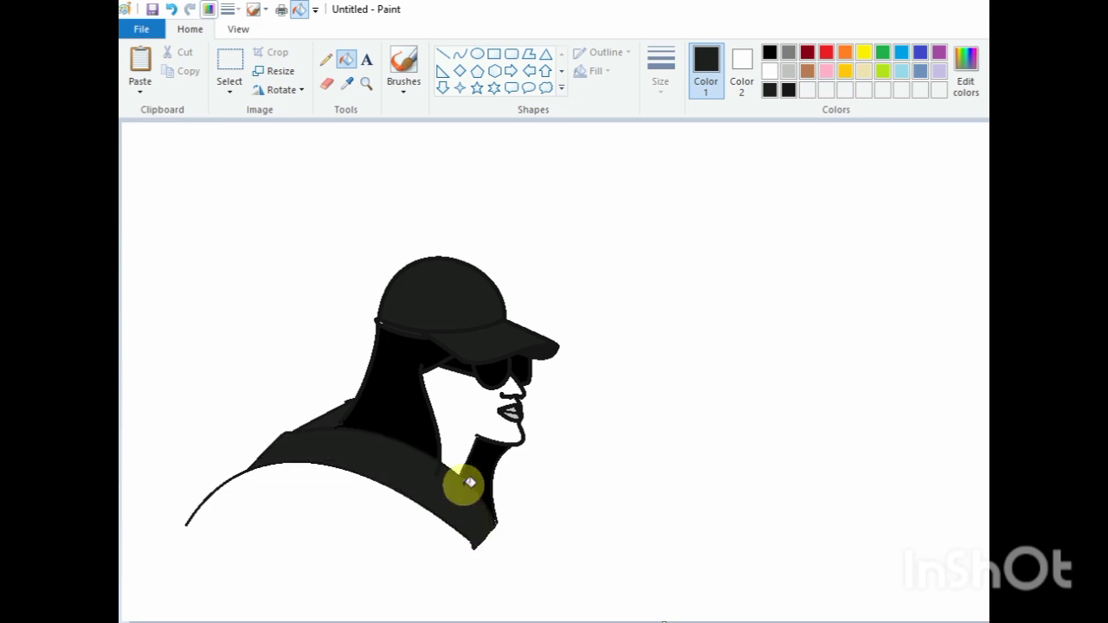
click(788, 90)
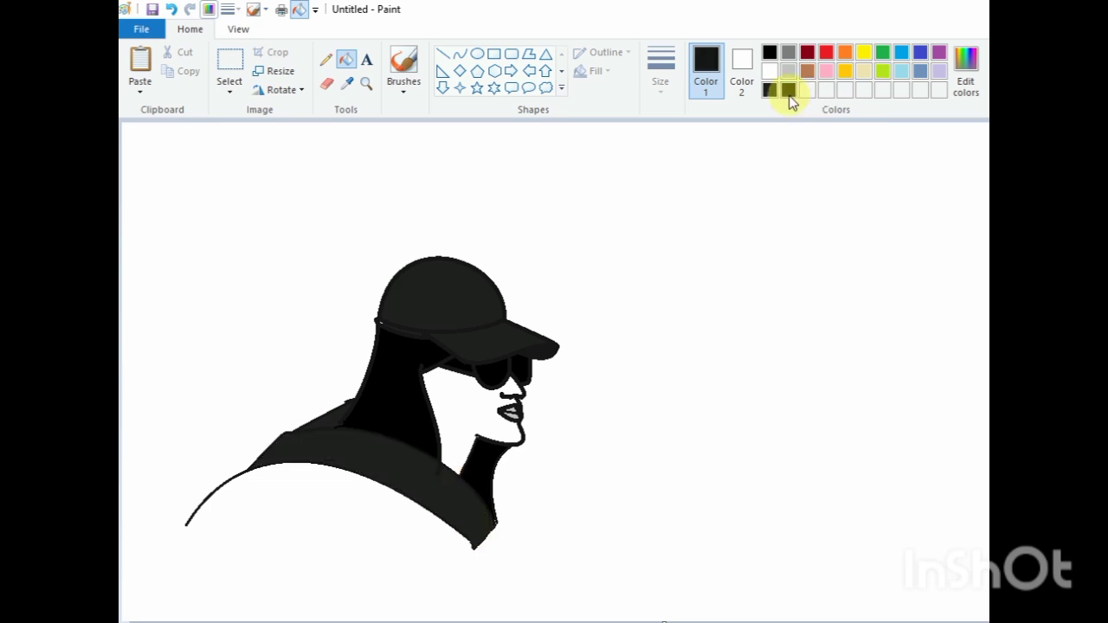
click(429, 513)
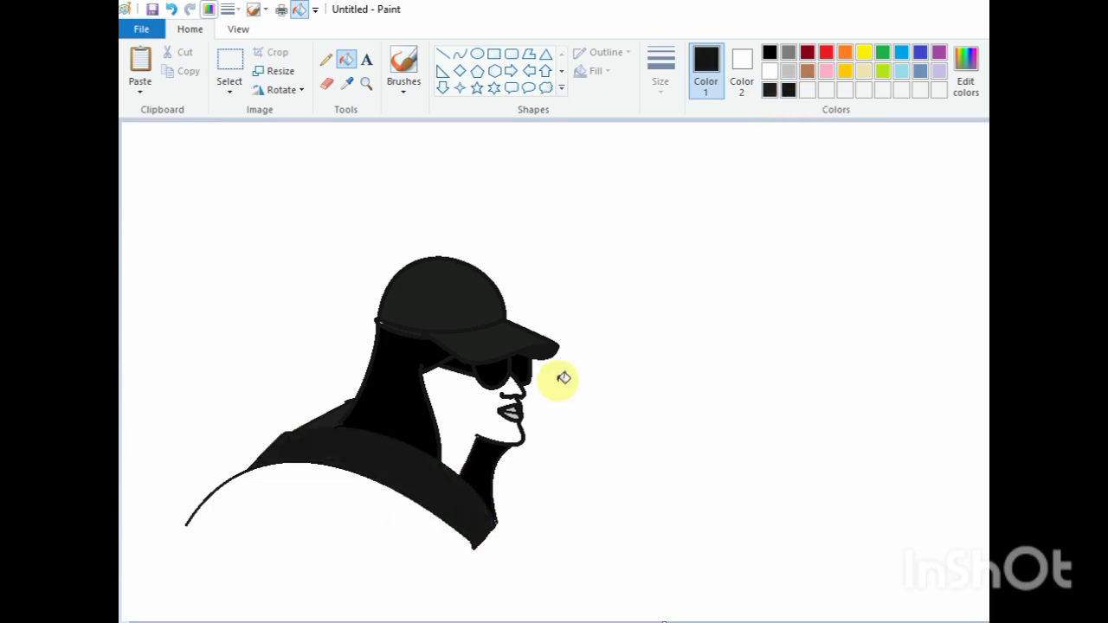
- Select and delete the leftover shoulder curve extending below the collar's back end
click(230, 67)
drag(170, 477, 319, 554)
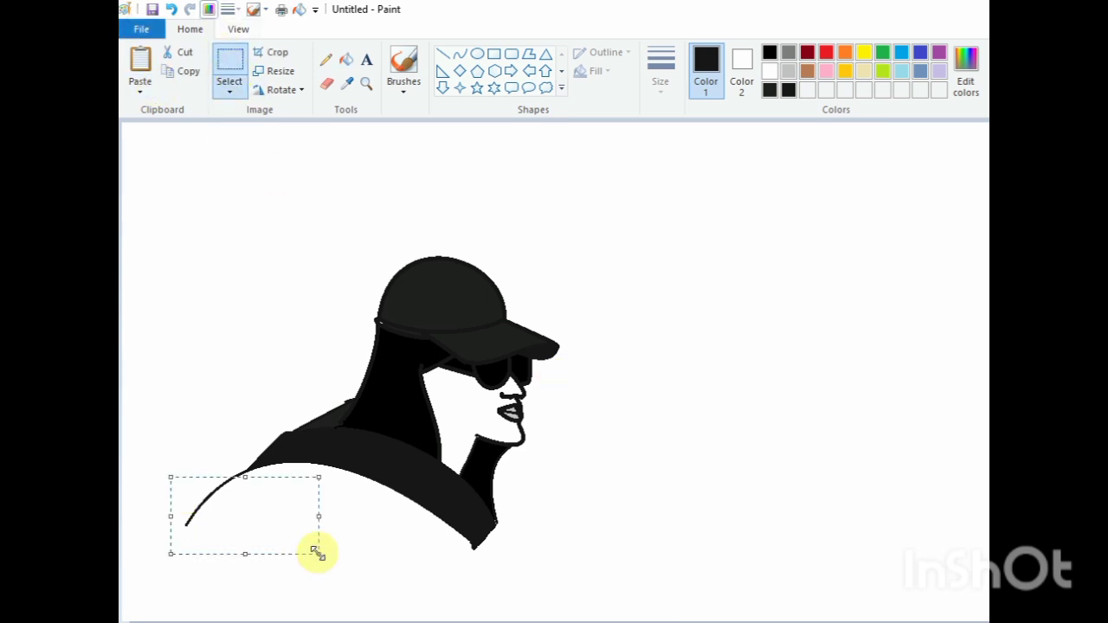
key(Delete)
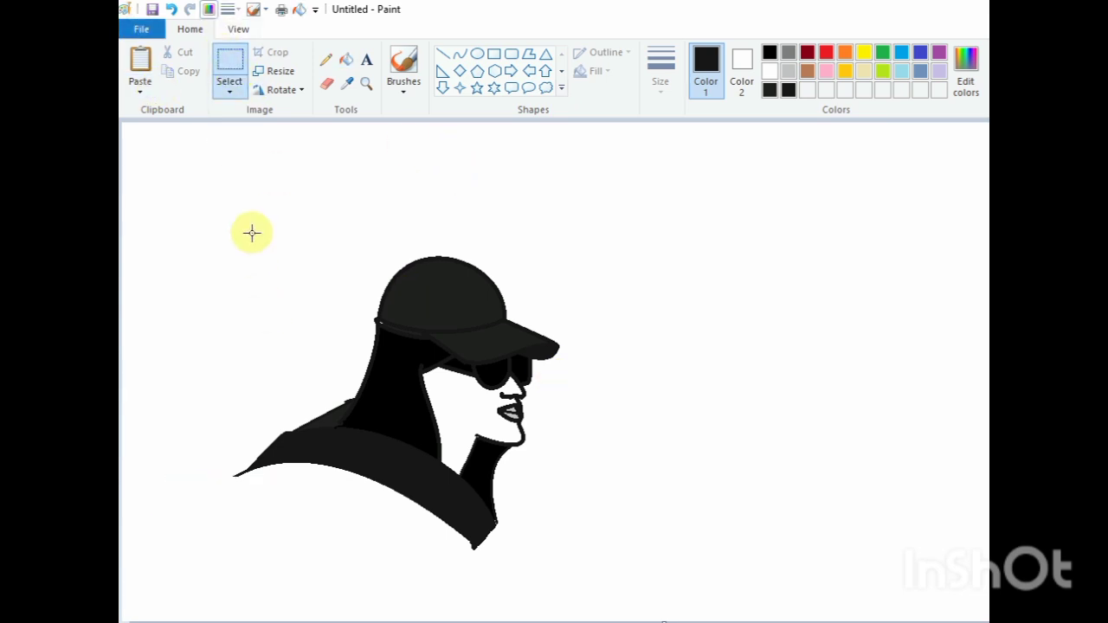
- Select the figure with a rectangular selection and nudge it slightly to the right, away from the collar's back tip
mouse_move(252, 234)
mouse_down()
mouse_move(567, 362)
mouse_move(594, 566)
mouse_move(609, 568)
mouse_up()
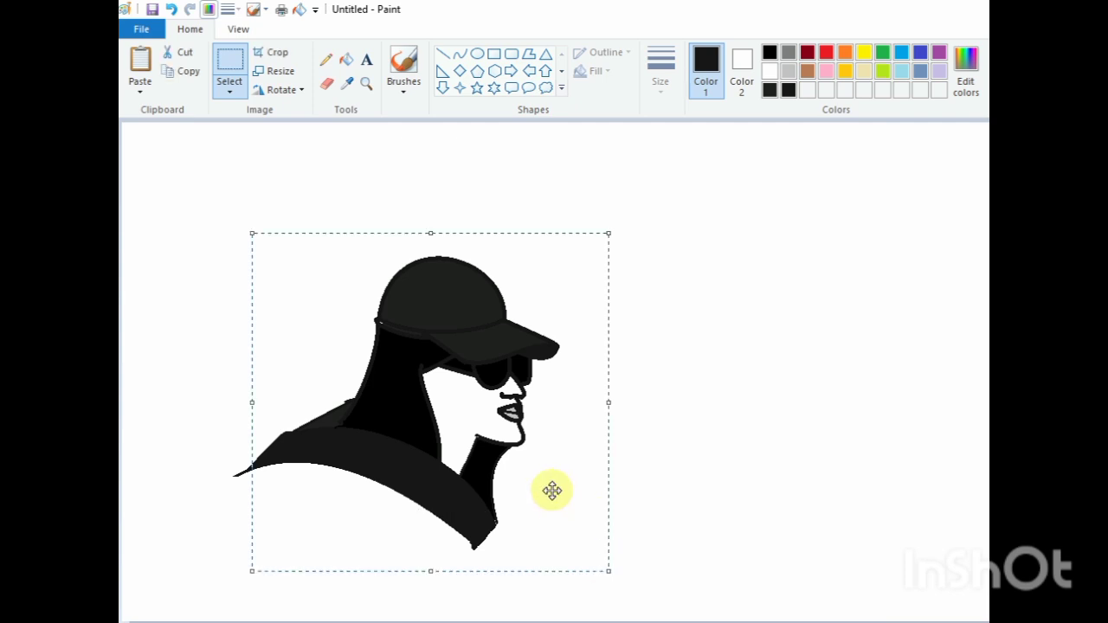
drag(542, 493, 552, 491)
key(Right)
key(Right)
key(Right)
key(Right)
key(Right)
key(Right)
key(Right)
key(Right)
key(Right)
key(Right)
key(Right)
key(Right)
key(Right)
key(Right)
key(Right)
key(Right)
key(Right)
key(Right)
key(Right)
key(Right)
click(936, 469)
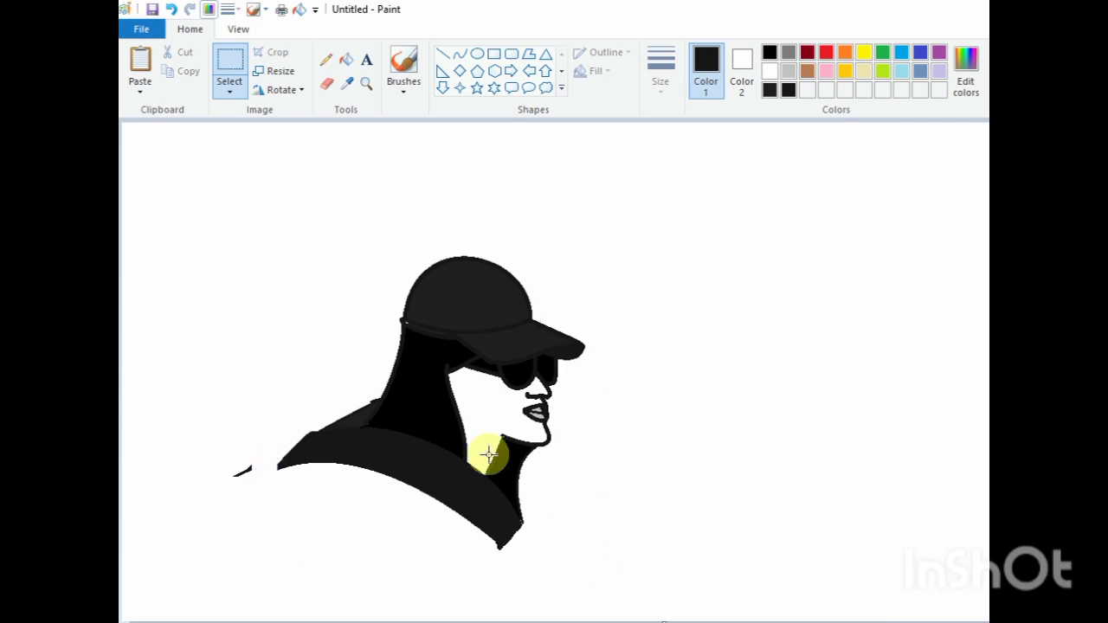
- Select and delete the stray line fragment behind the collar
drag(217, 461, 267, 479)
key(Delete)
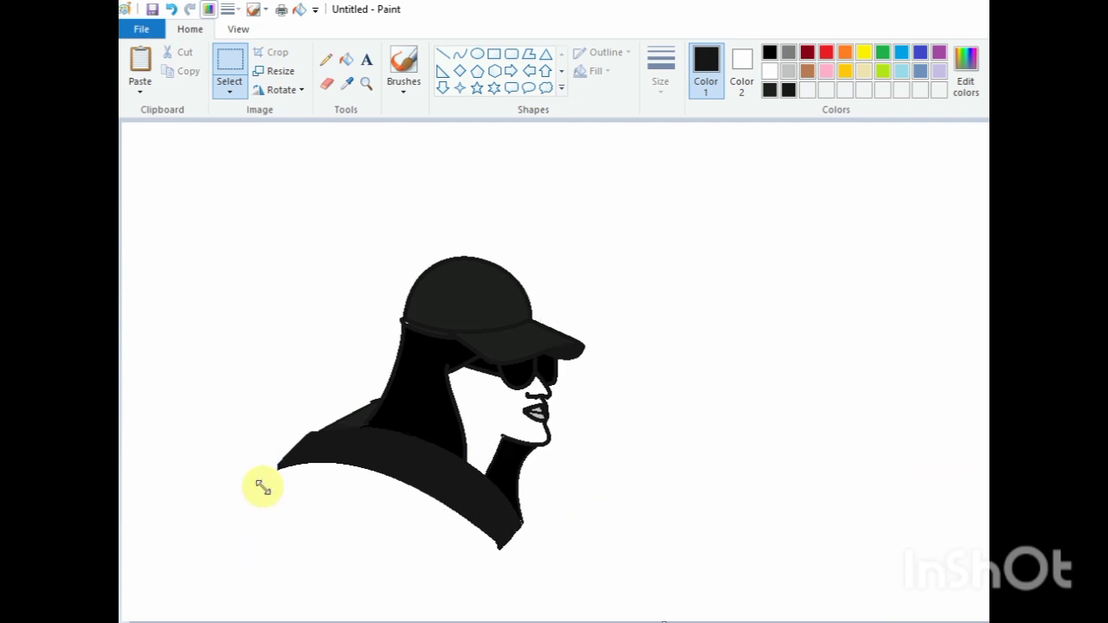
- Mix a golden skin color (RGB 213, 184, 47) from the light yellow swatch and fill the face with it
click(347, 59)
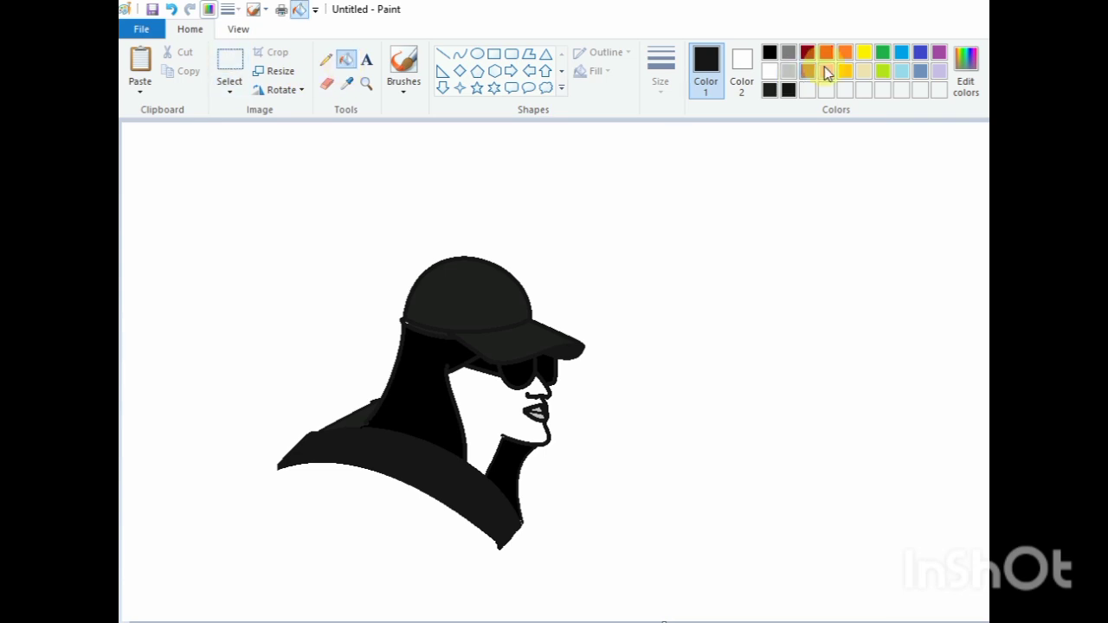
click(963, 90)
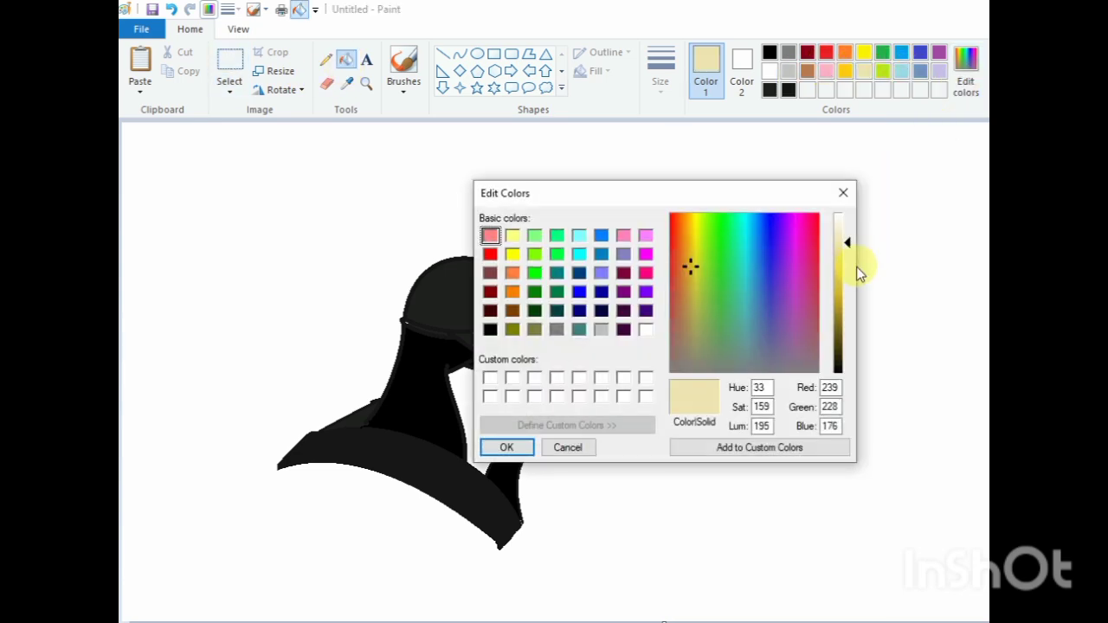
click(839, 292)
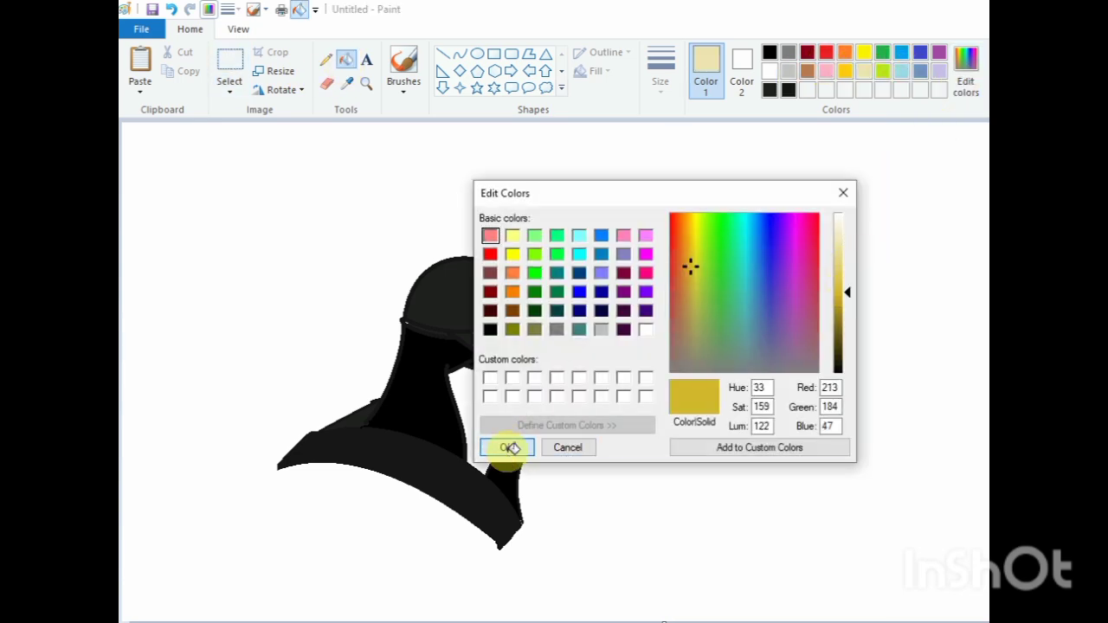
click(506, 446)
click(494, 434)
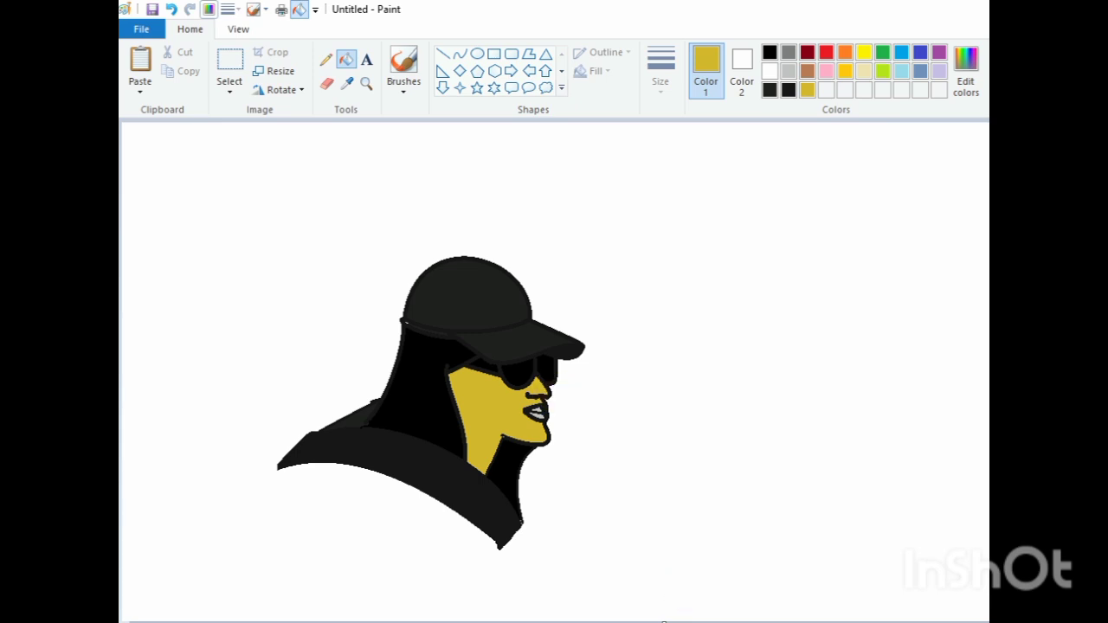